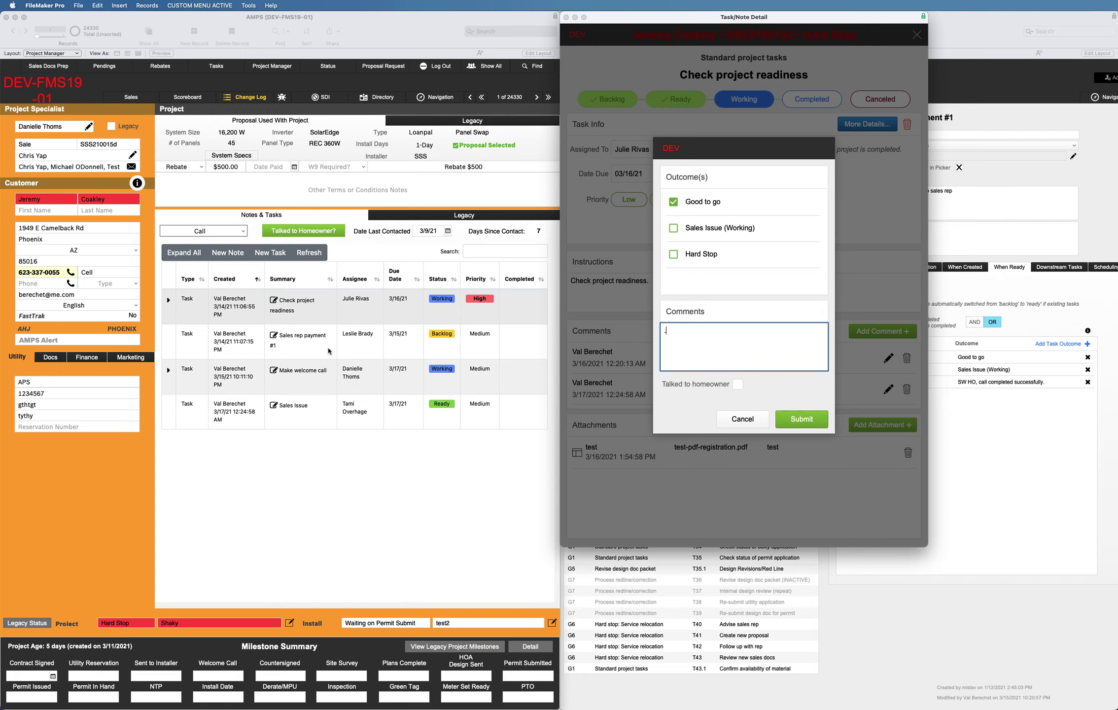
- Submit the completion of the Check project readiness task with the outcome Good to go and refresh the project's task list
key("Return")
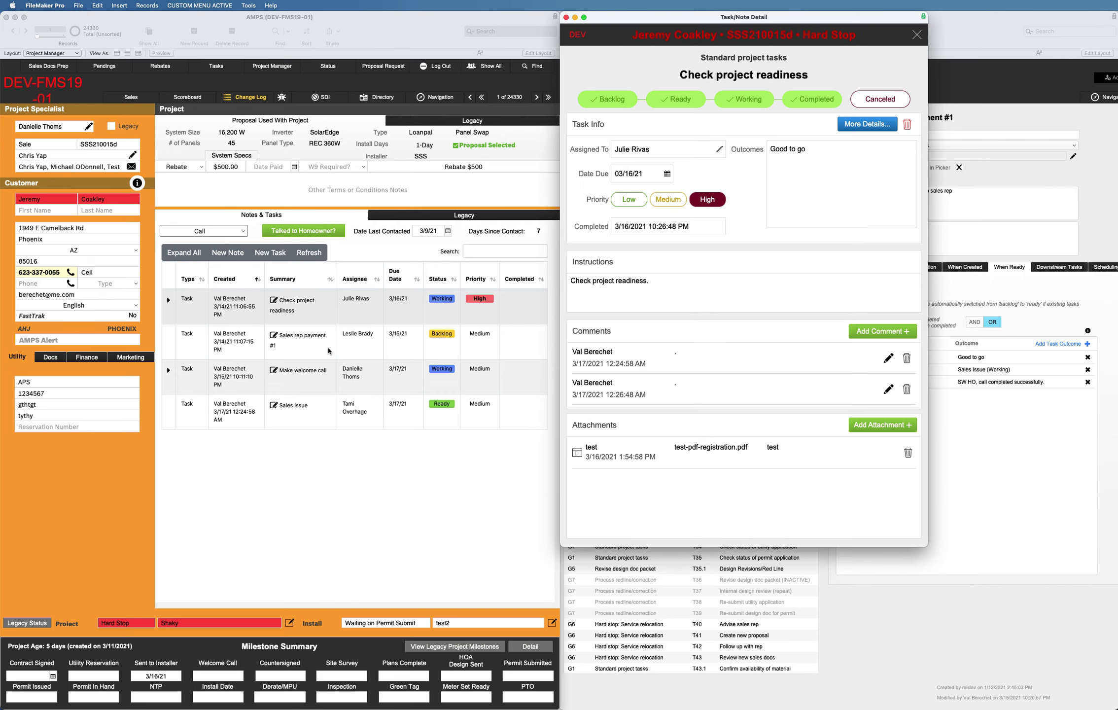
left_click(330, 274)
left_click(320, 257)
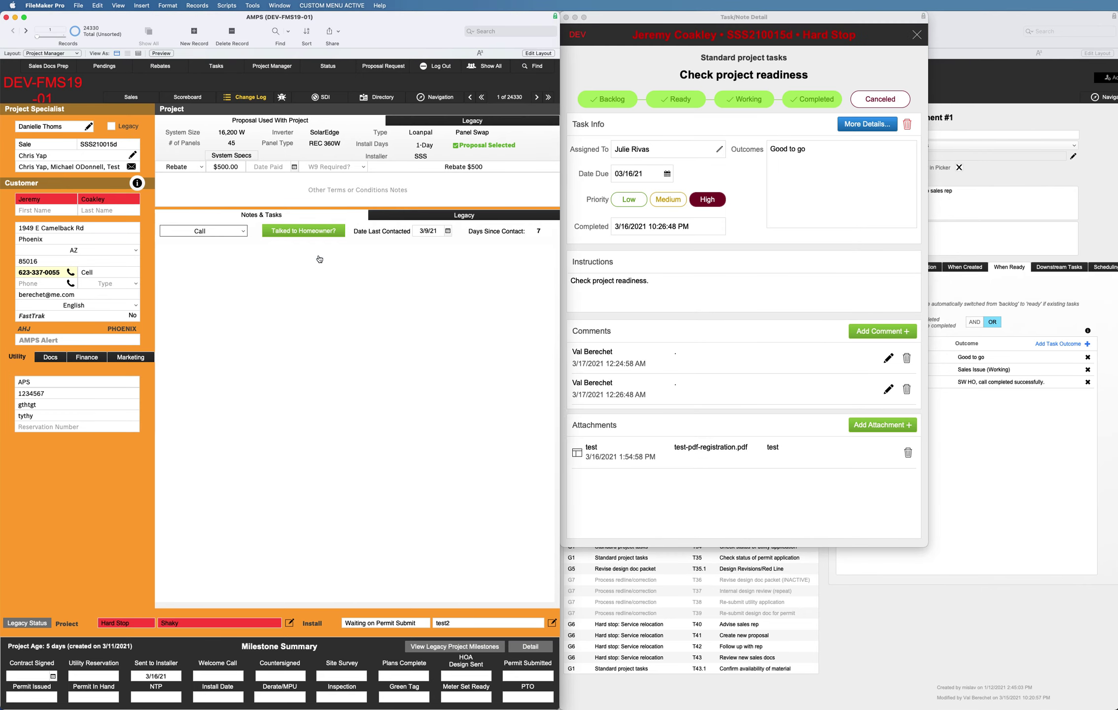
left_click(319, 258)
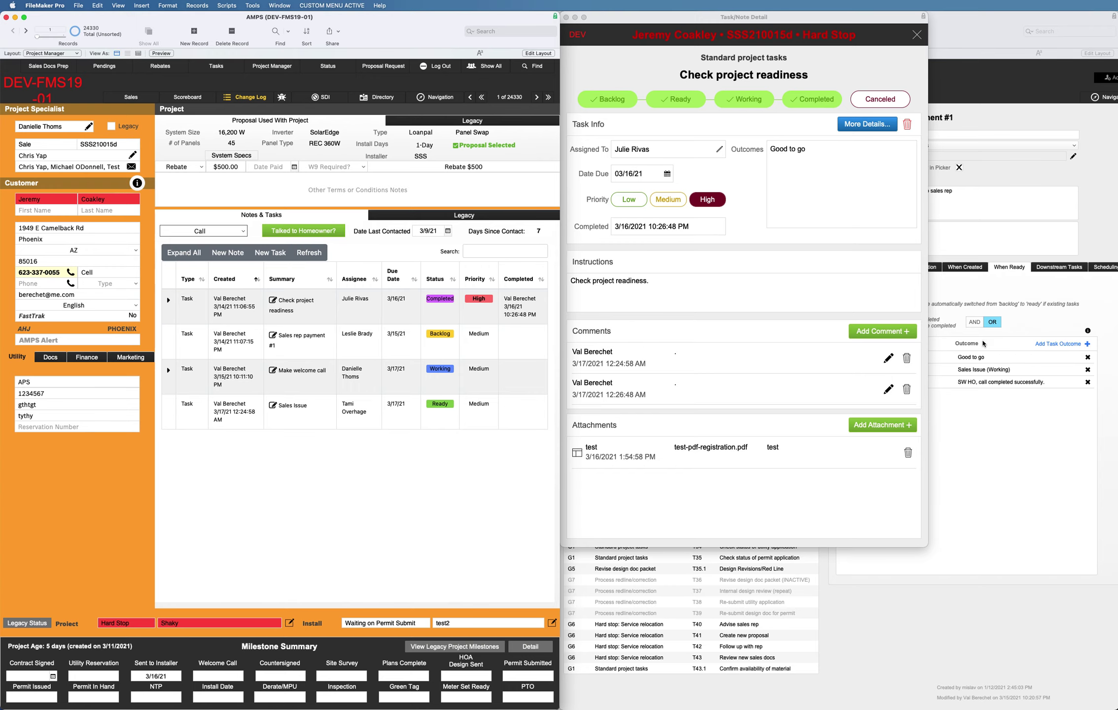
- Set the When Ready condition of the Sales rep payment #1 task option to OR
left_click(1091, 306)
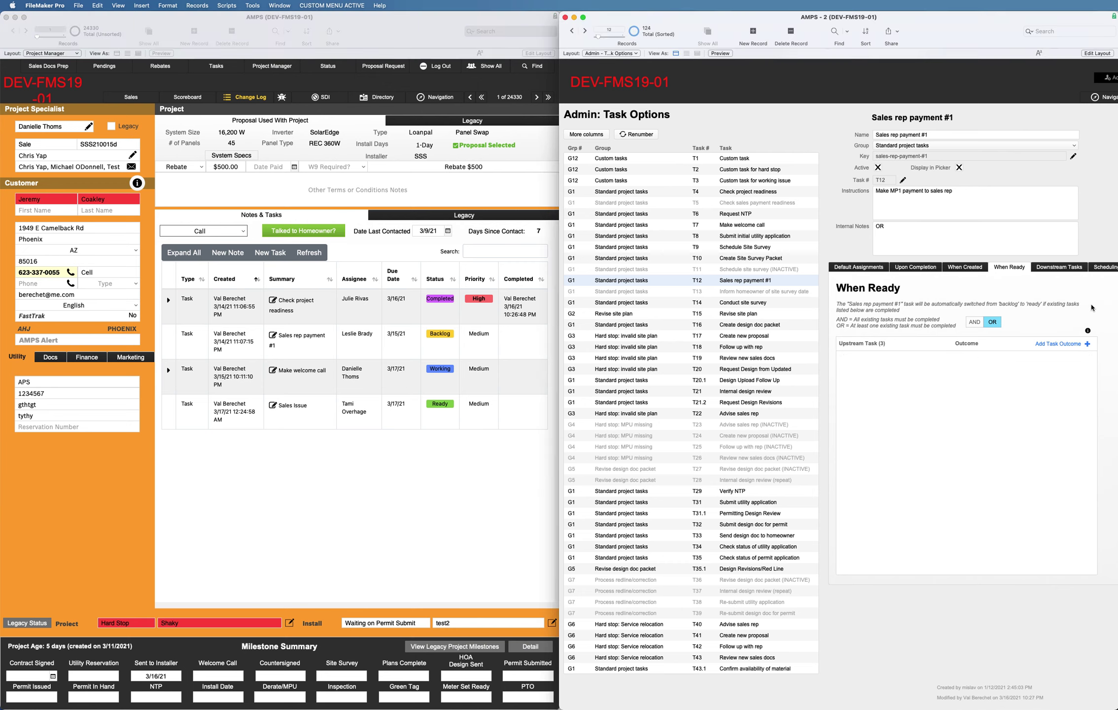
left_click(994, 321)
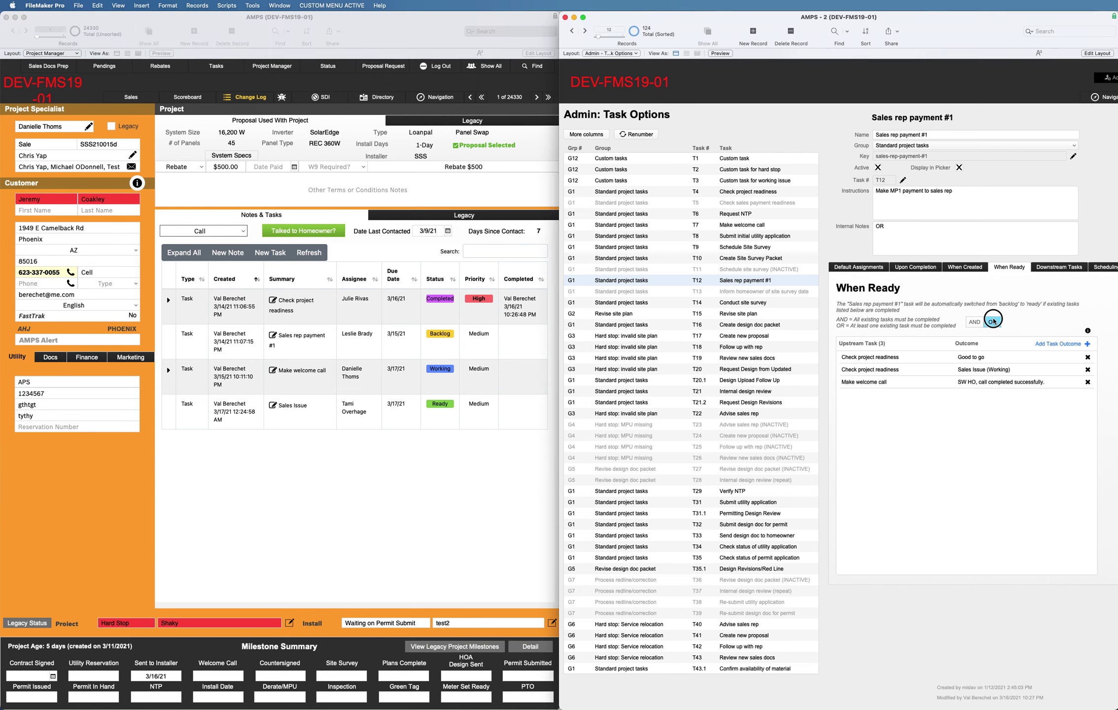
left_click(80, 502)
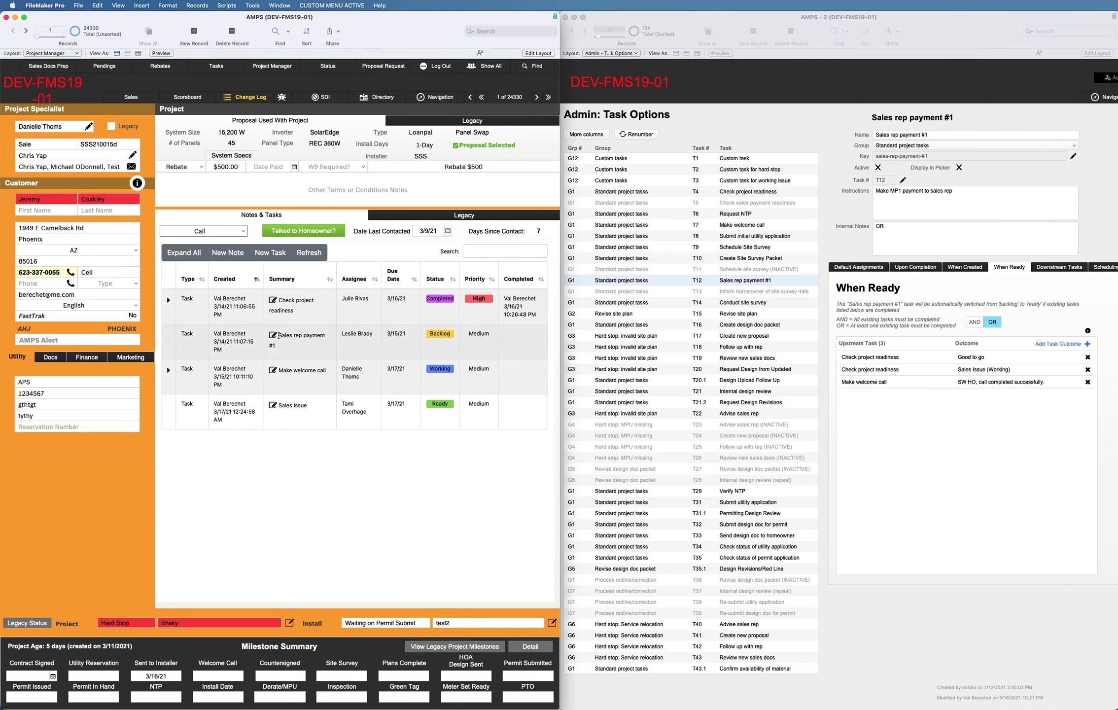
- Complete the Make welcome call task with the outcome "SW HO, call completed successfully." and the comment ".", and refresh the task list
left_click(273, 371)
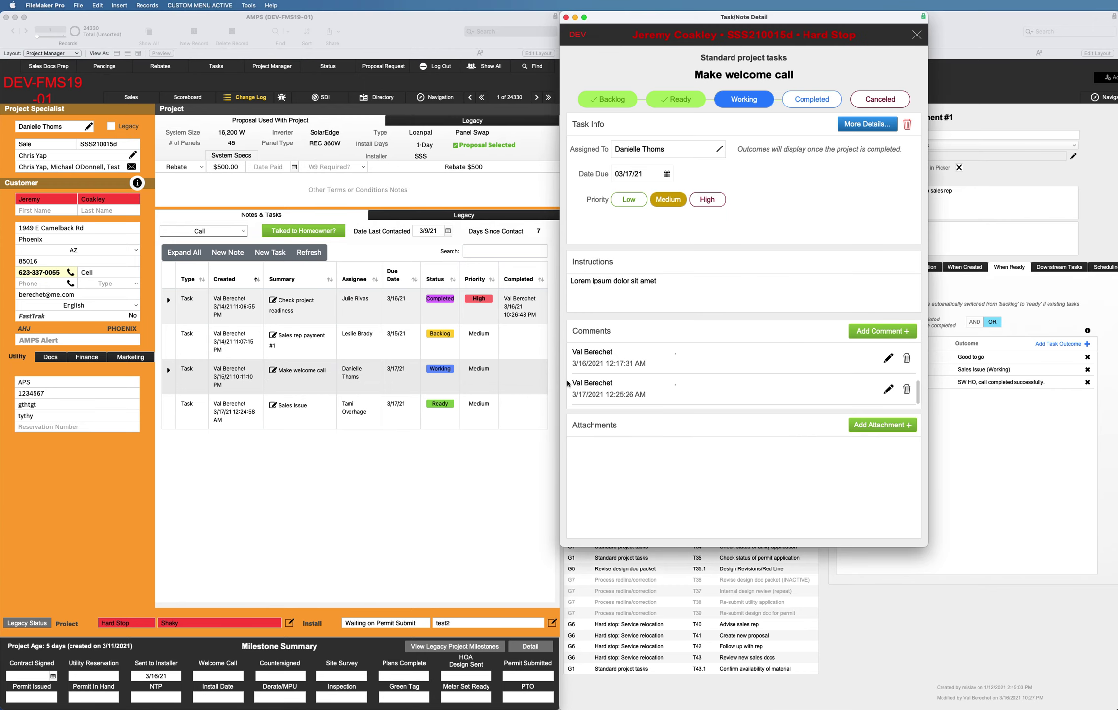
left_click(813, 101)
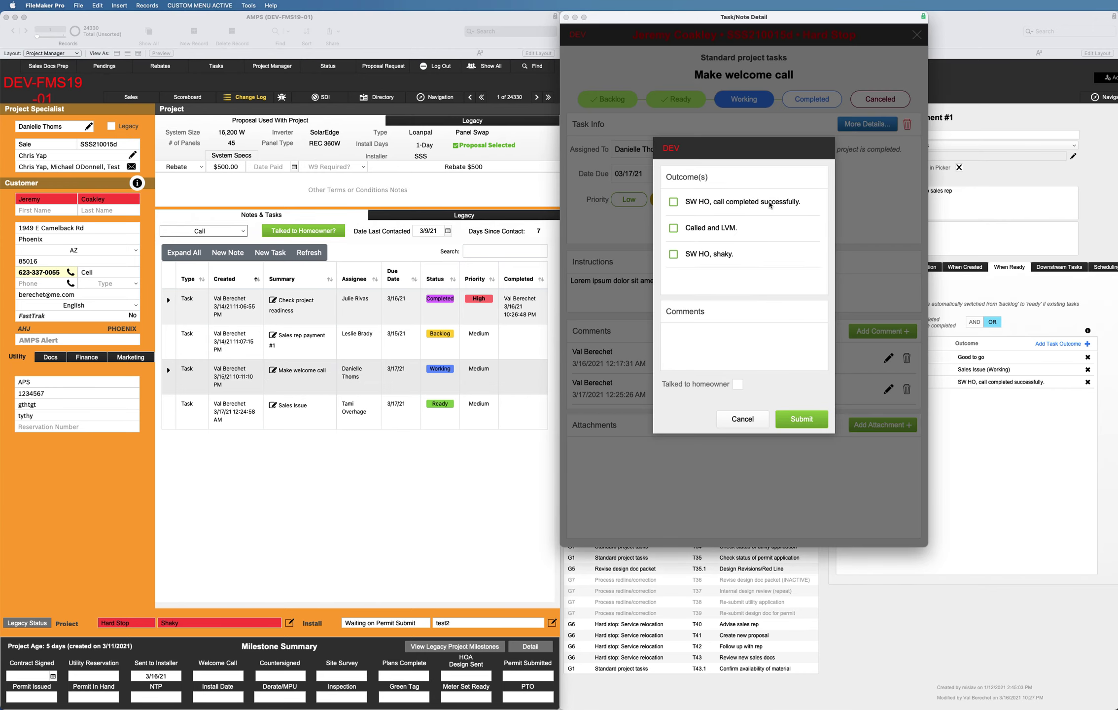
left_click(674, 202)
left_click(735, 341)
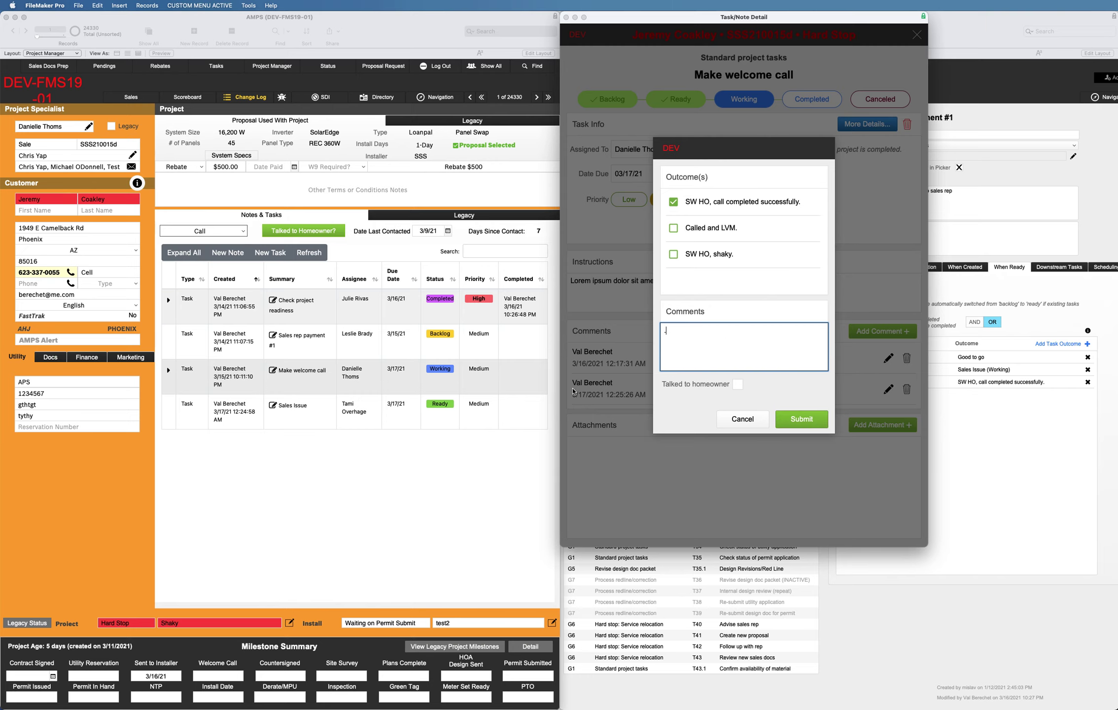
type(".")
key("Return")
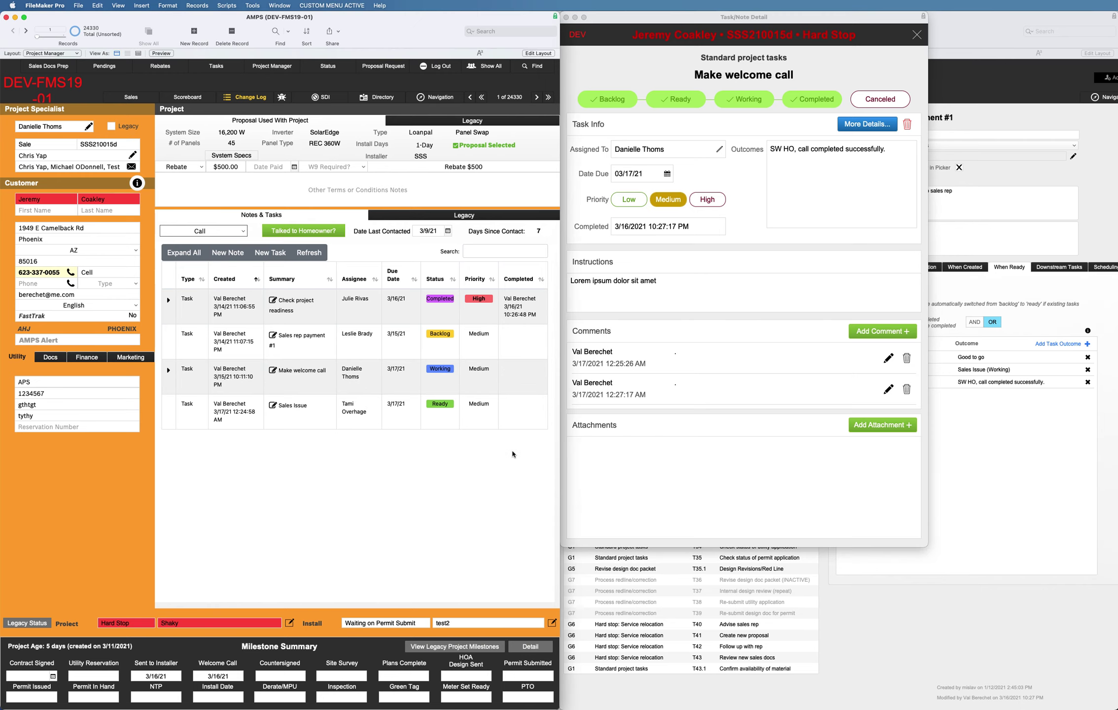
left_click(320, 254)
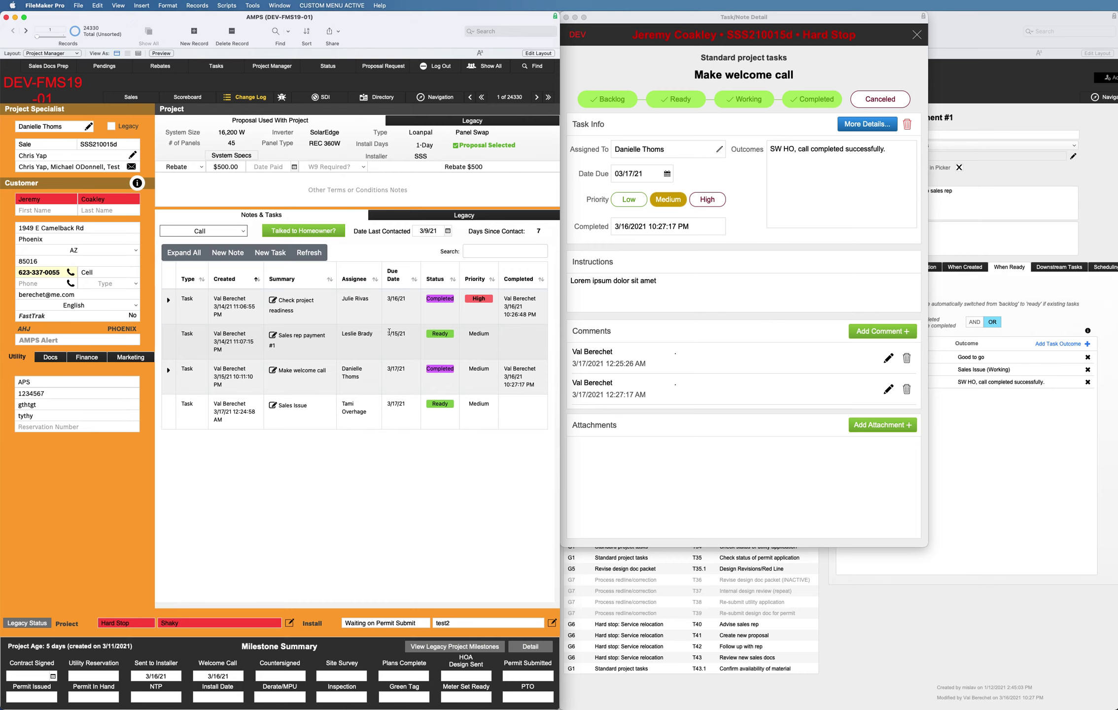
- Reset the task statuses: Check project readiness to Working, Sales rep payment #1 to Backlog, and Make welcome call to Ready
left_click(272, 300)
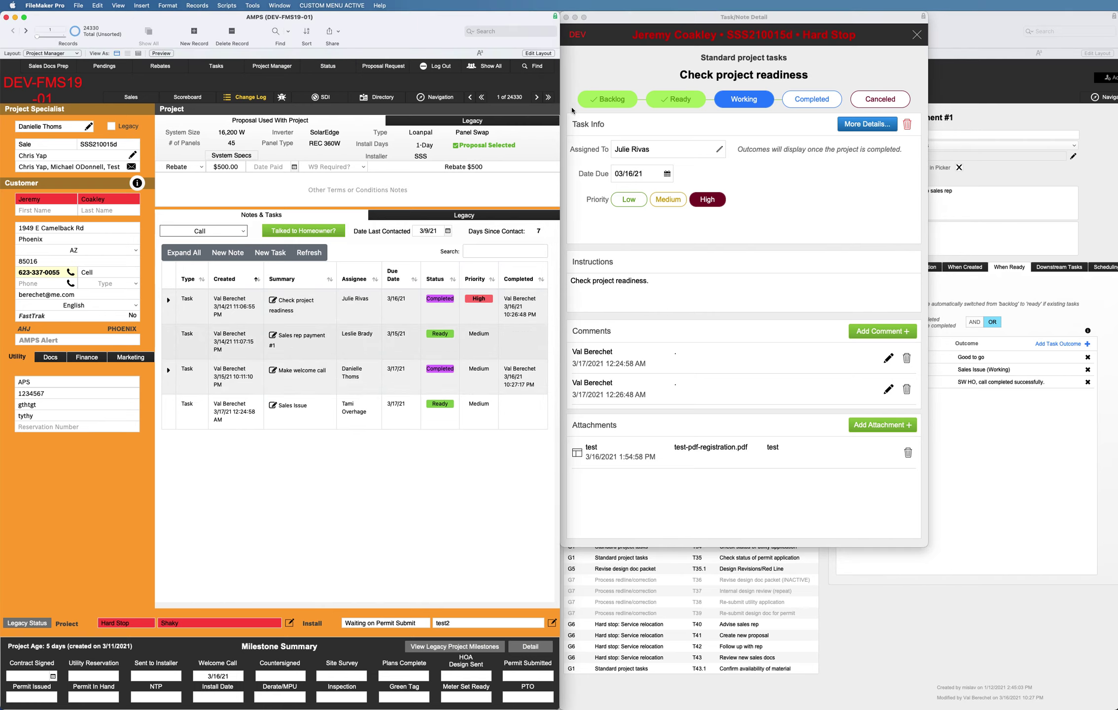
left_click(724, 112)
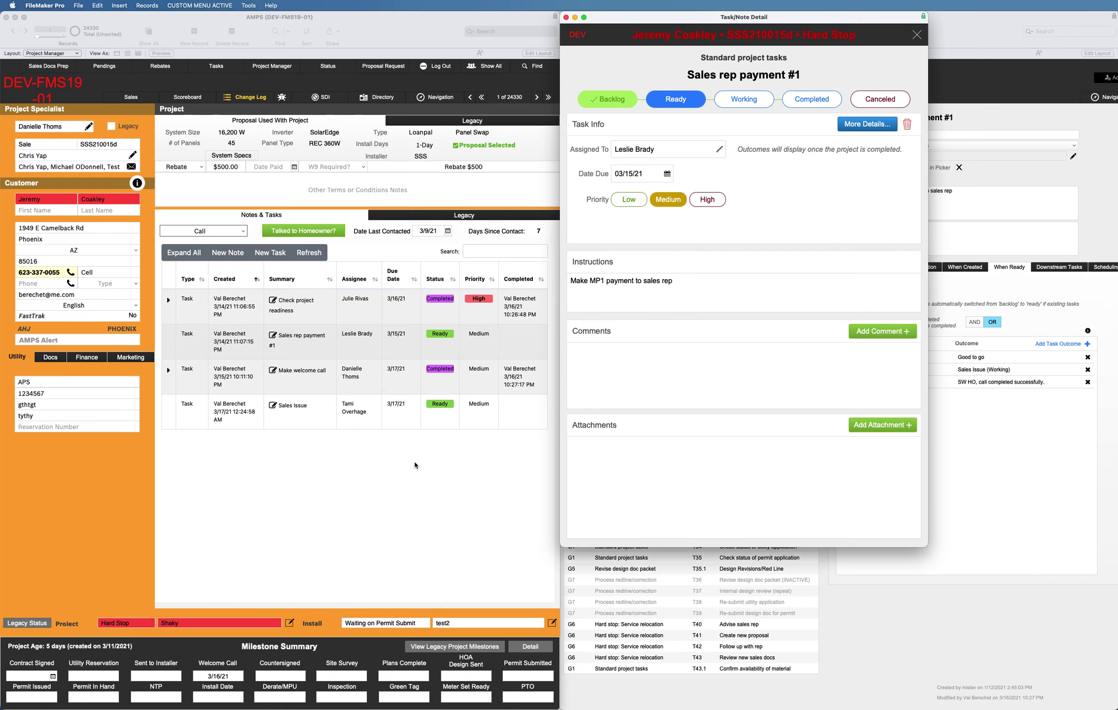
left_click(274, 371)
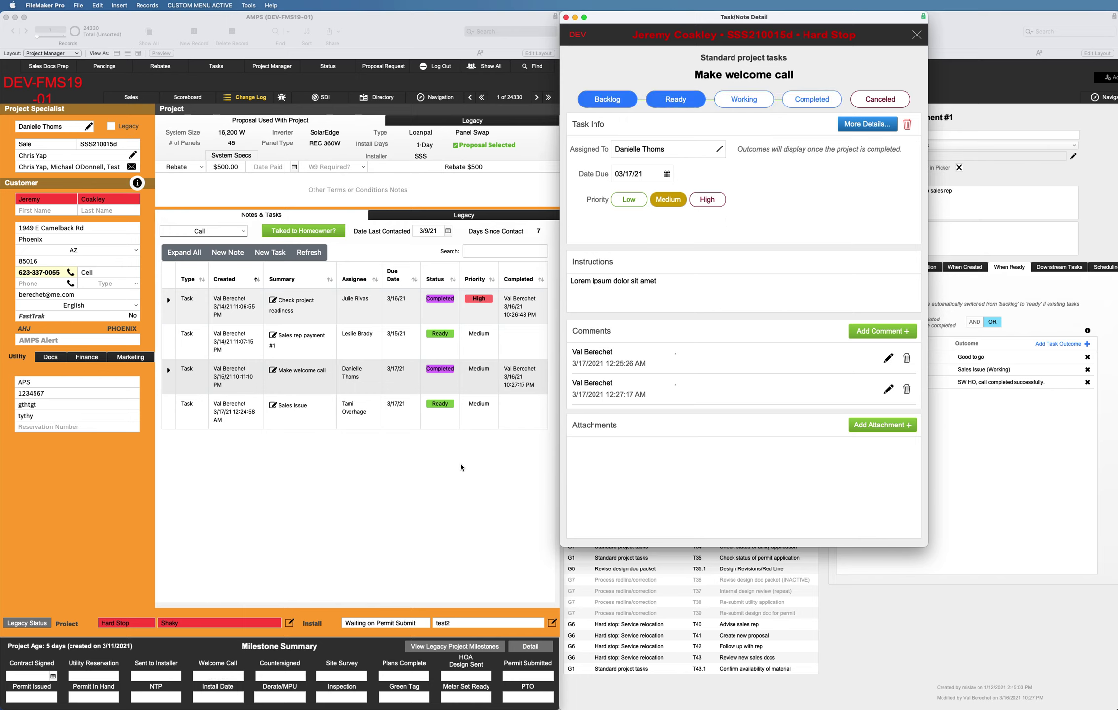
- Delete the Sales Issue task from the project and refresh the task list
left_click(278, 413)
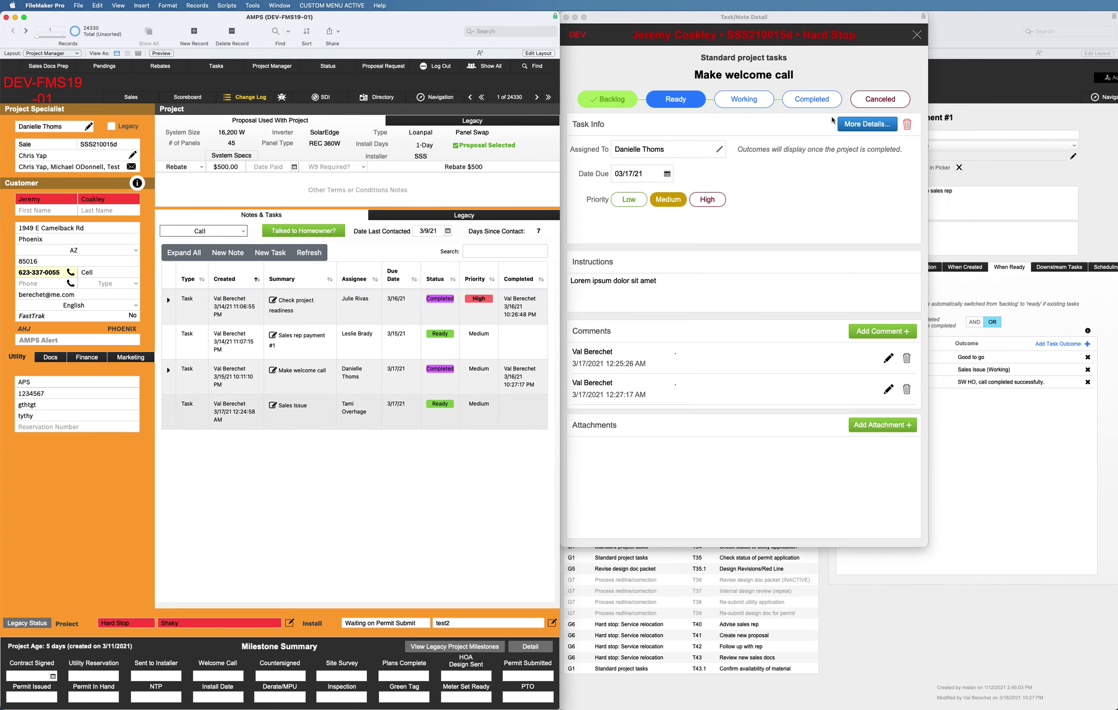
left_click(907, 125)
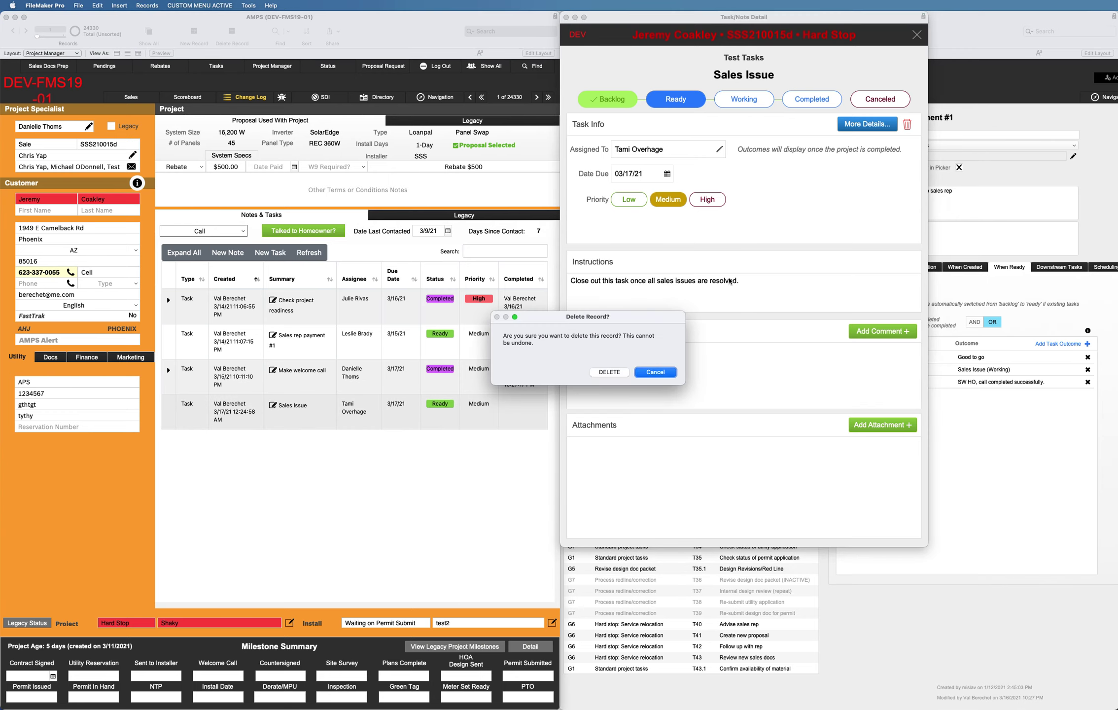
left_click(611, 370)
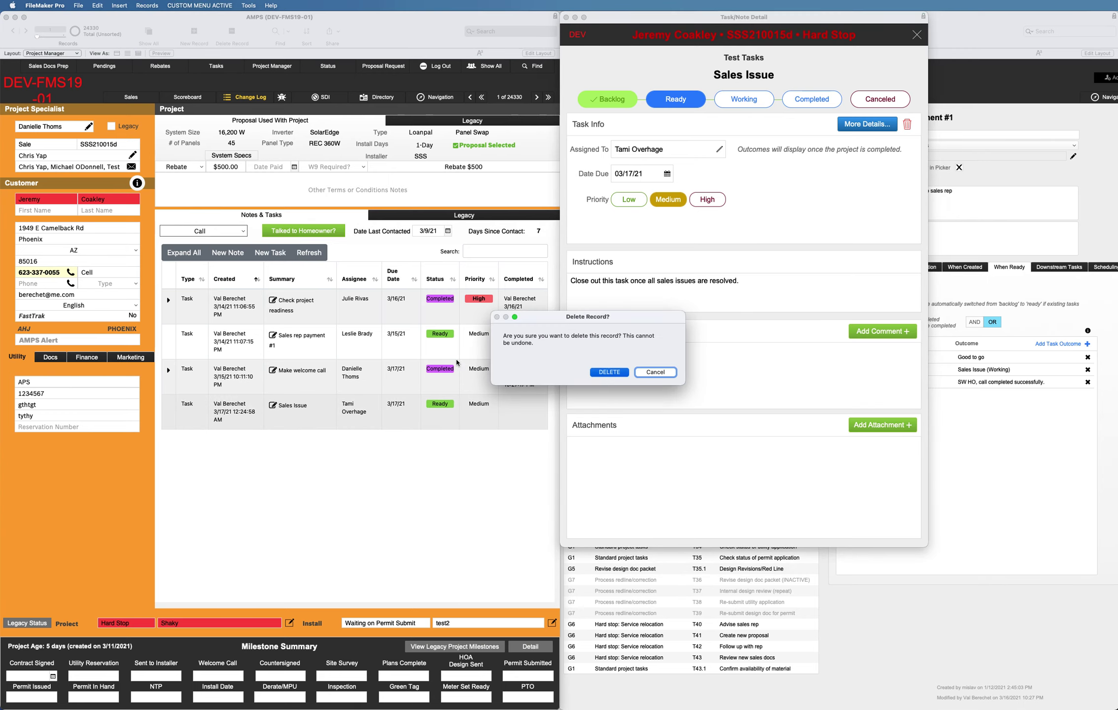
left_click(318, 254)
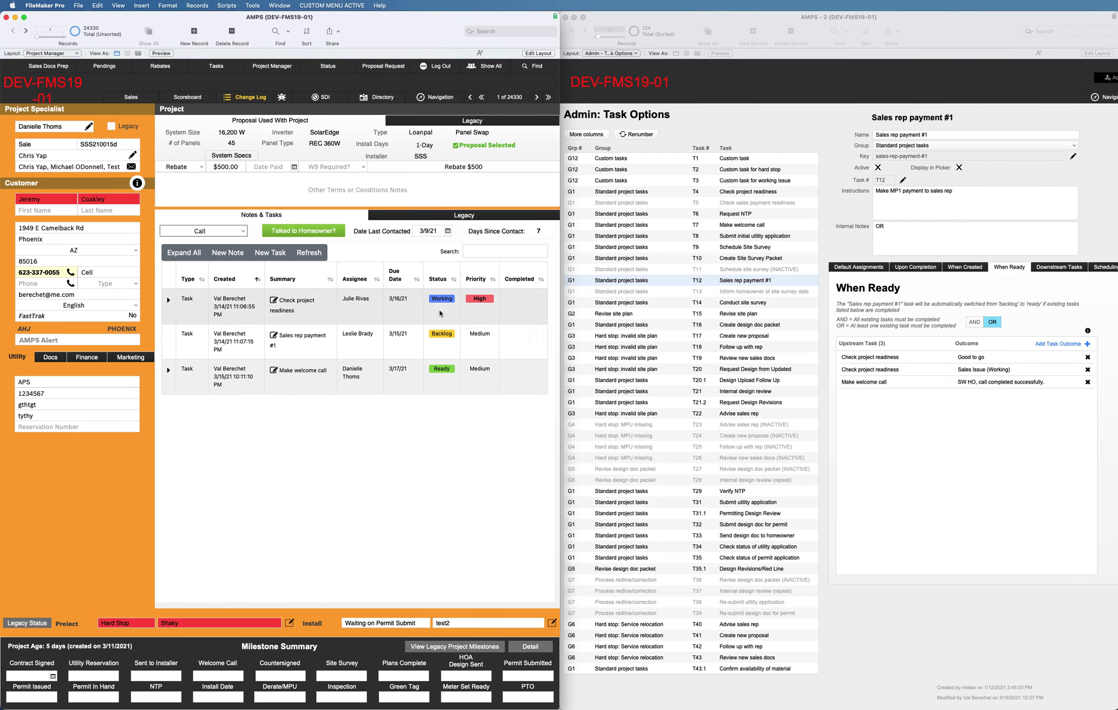
left_click(950, 421)
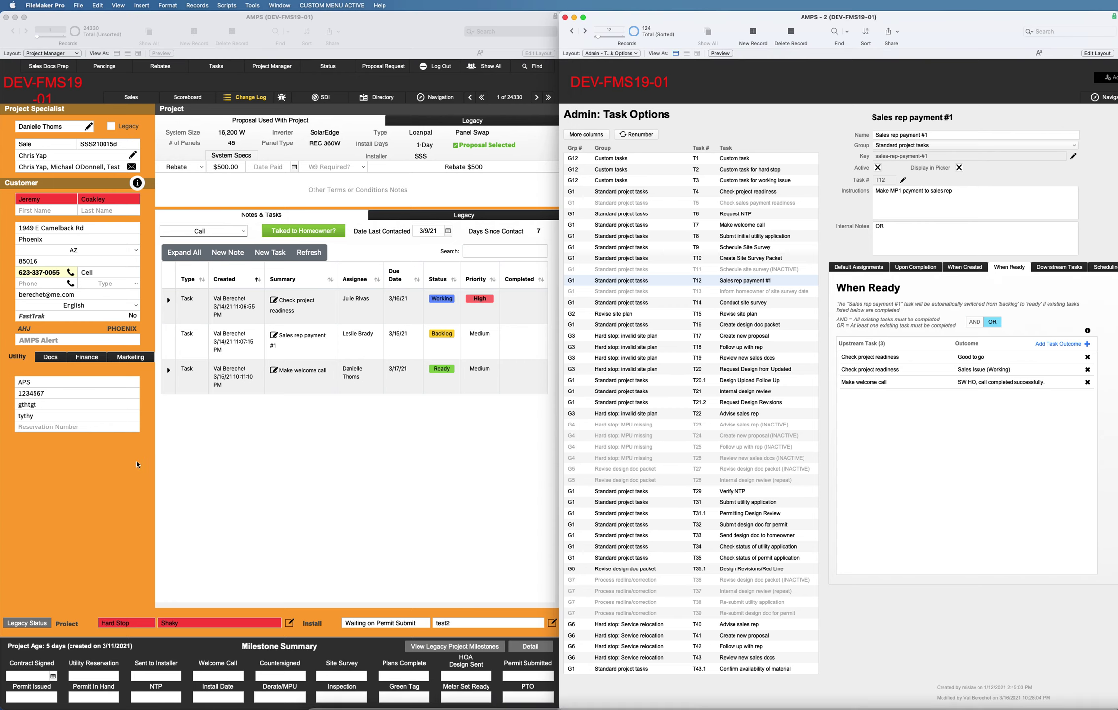
left_click(112, 470)
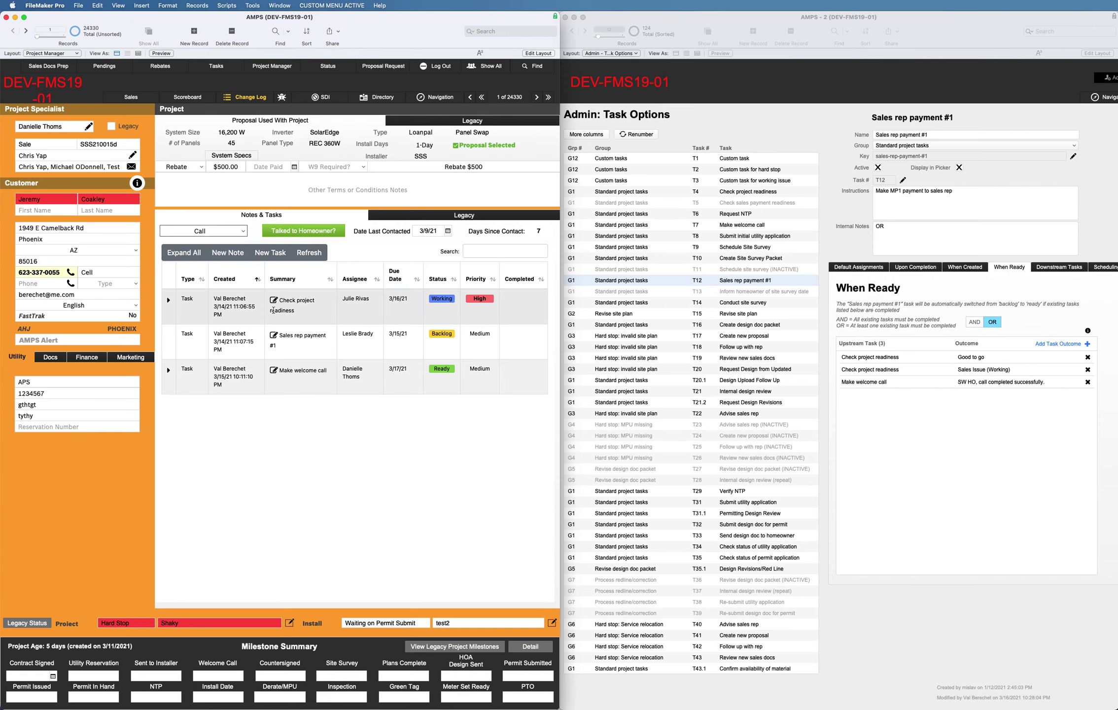
- Complete only the Make welcome call task with the outcome "SW HO, call completed successfully." and the comment ".", and refresh the task list
left_click(273, 369)
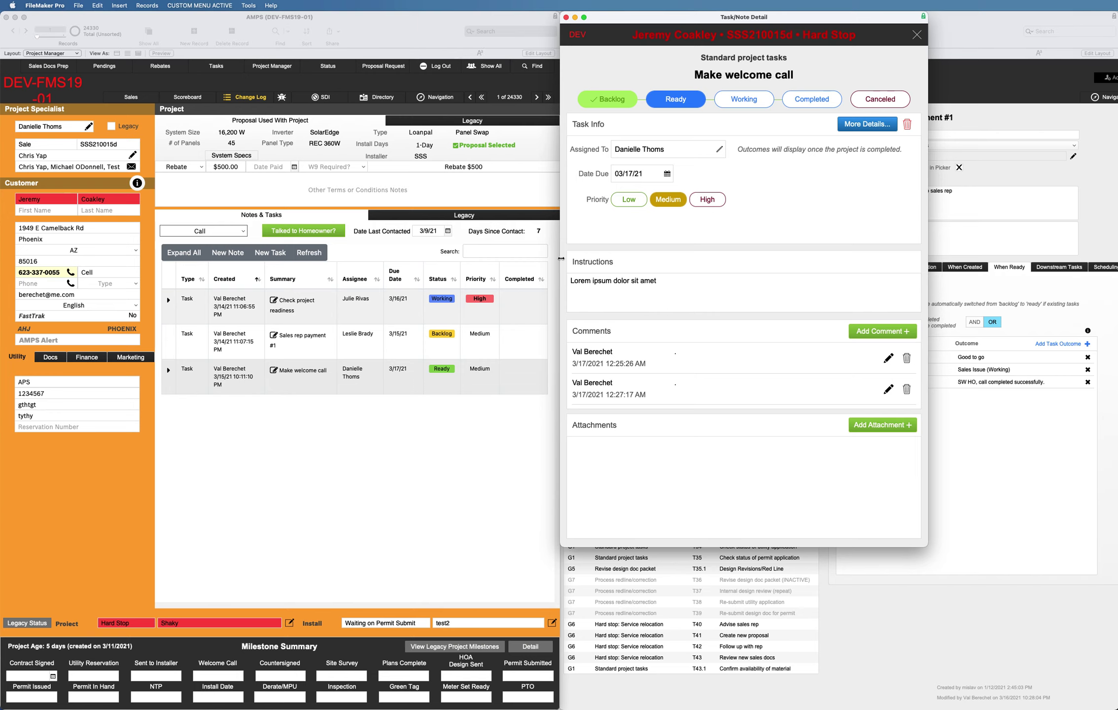
left_click(795, 105)
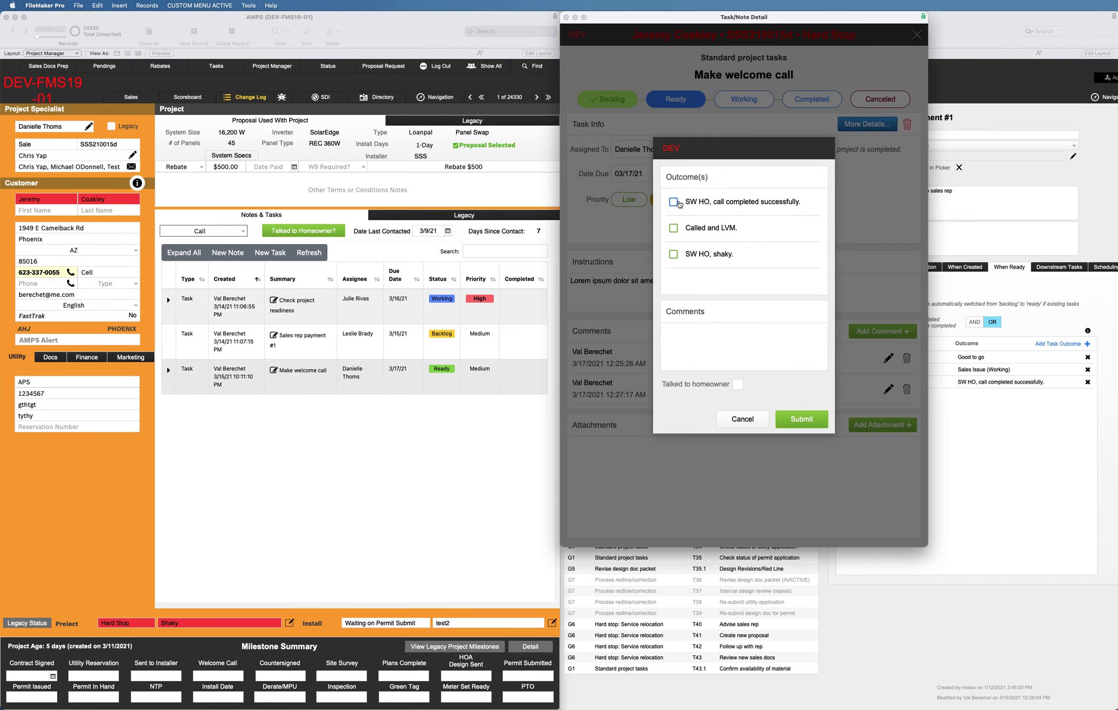
left_click(674, 201)
left_click(738, 338)
type(".")
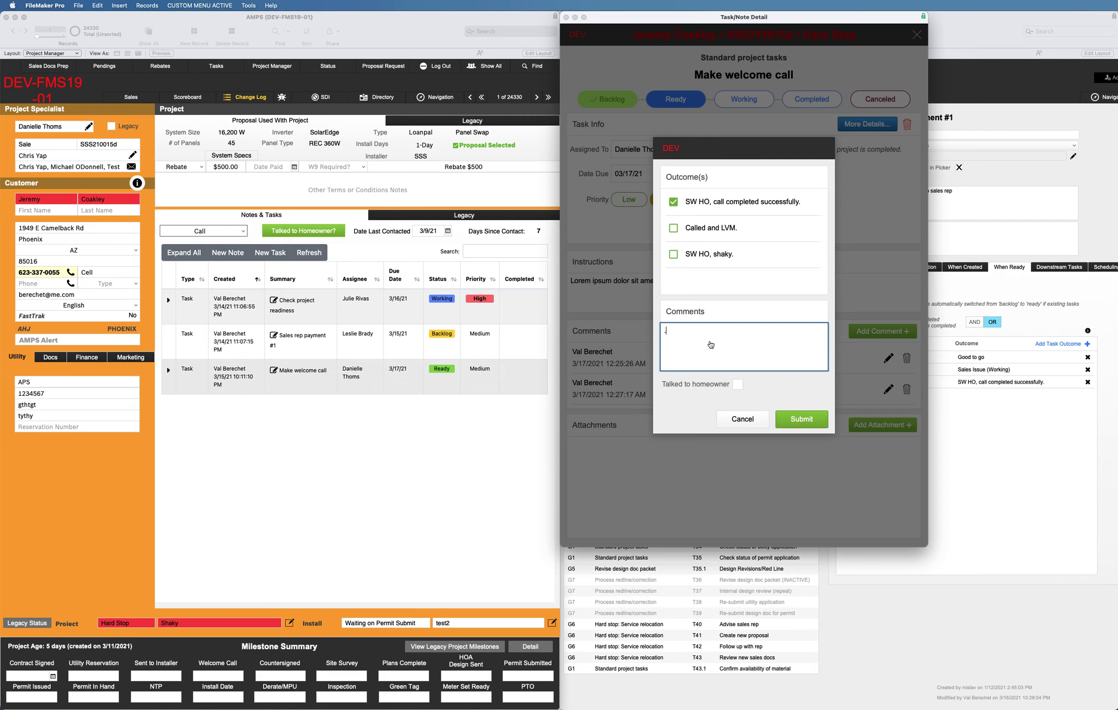
key("Return")
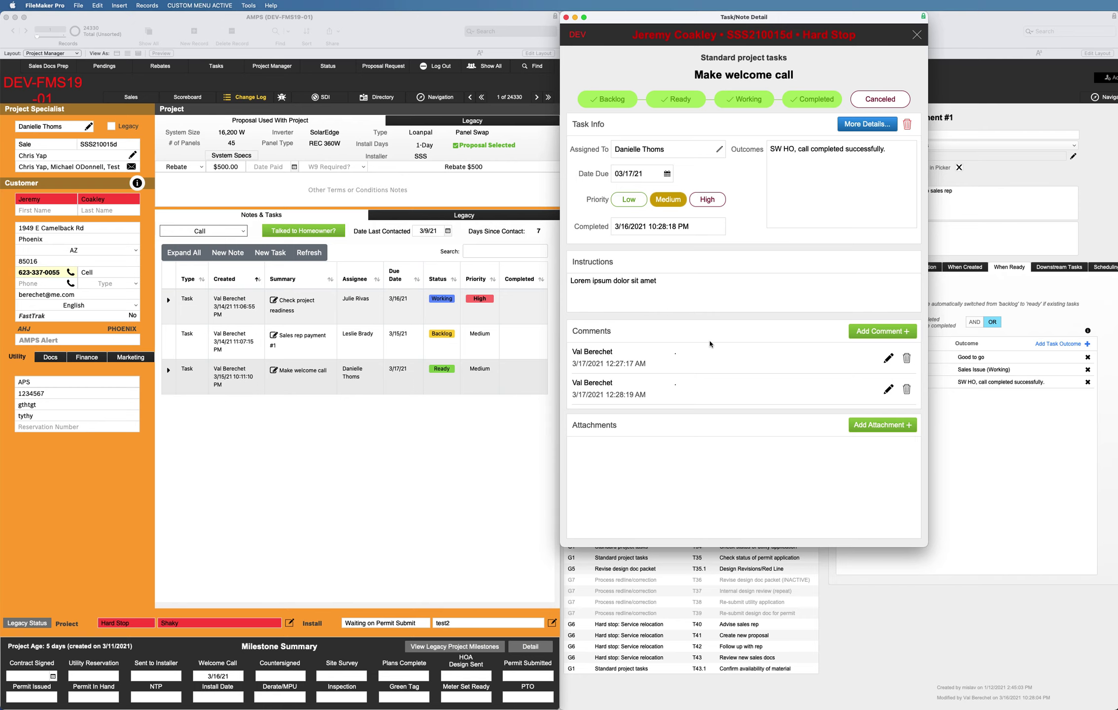
left_click(438, 453)
left_click(310, 252)
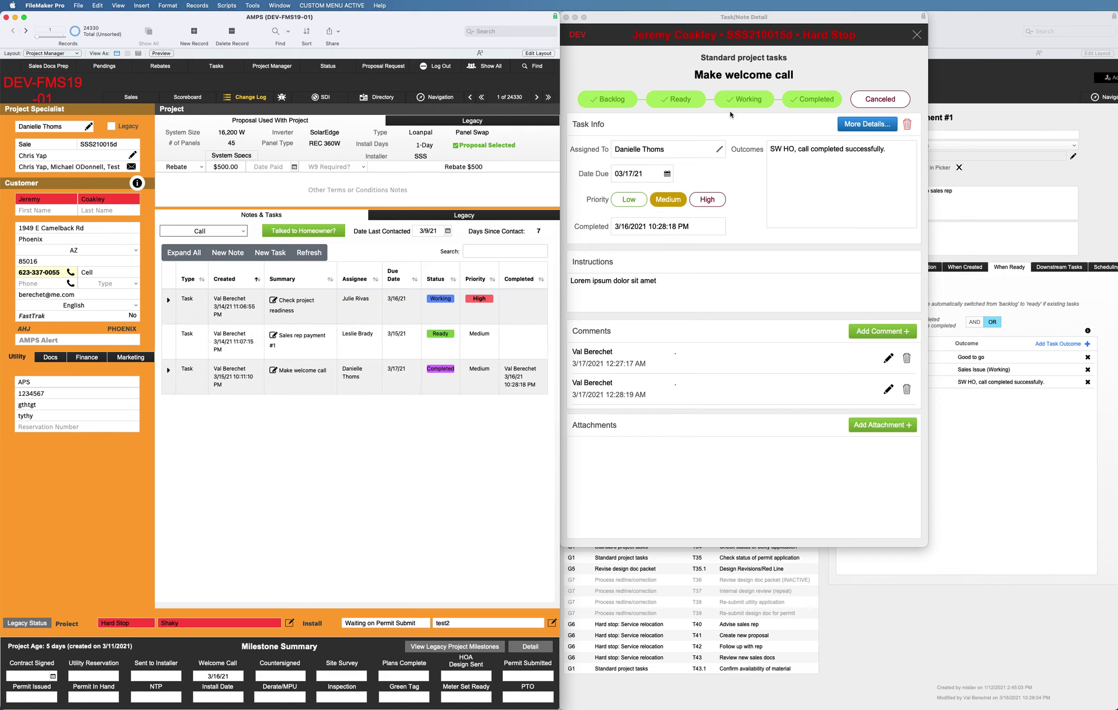
- Return the Make welcome call task to the Working status and refresh the task list
left_click(742, 106)
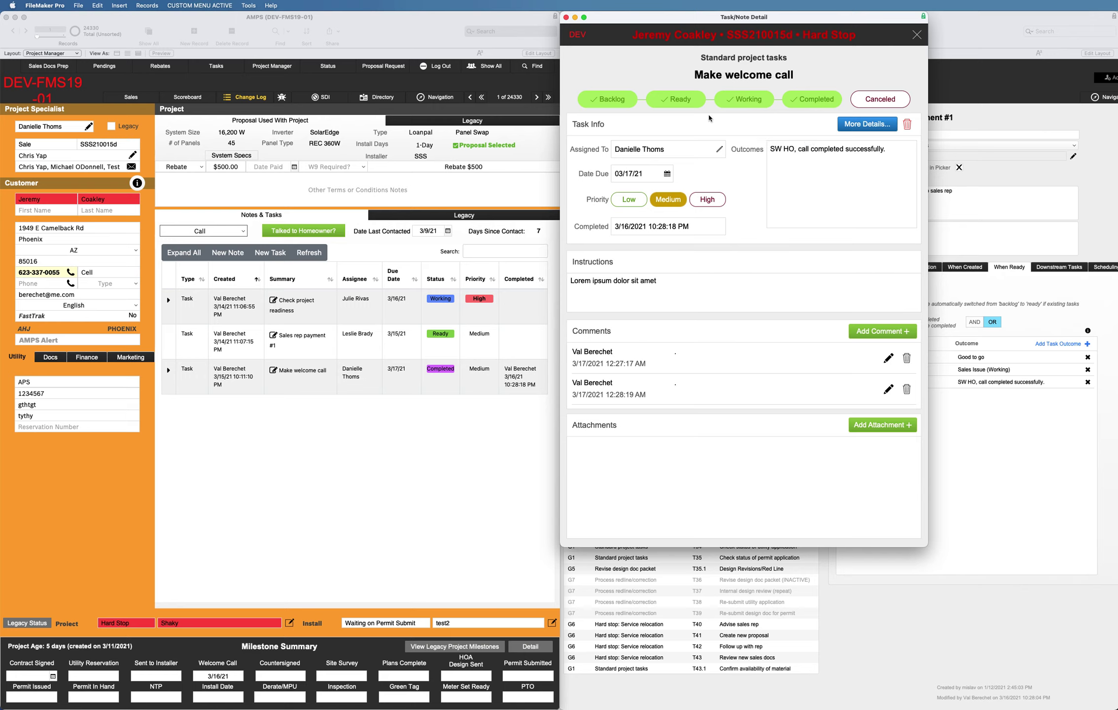
left_click(716, 104)
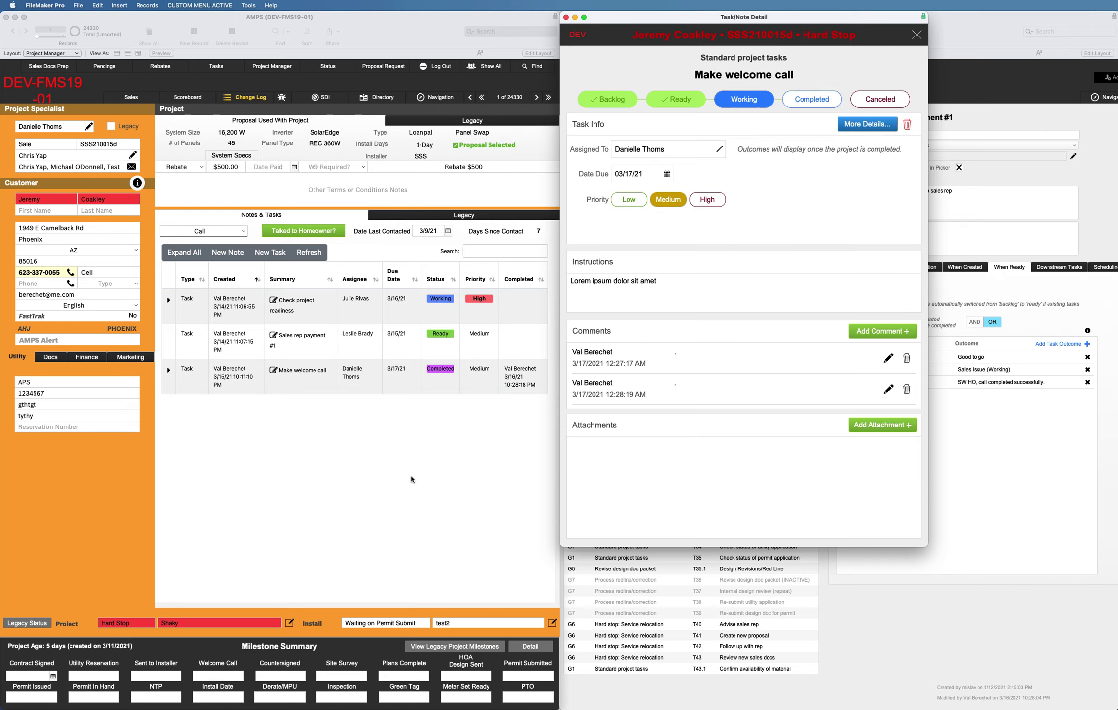
left_click(320, 254)
left_click(320, 254)
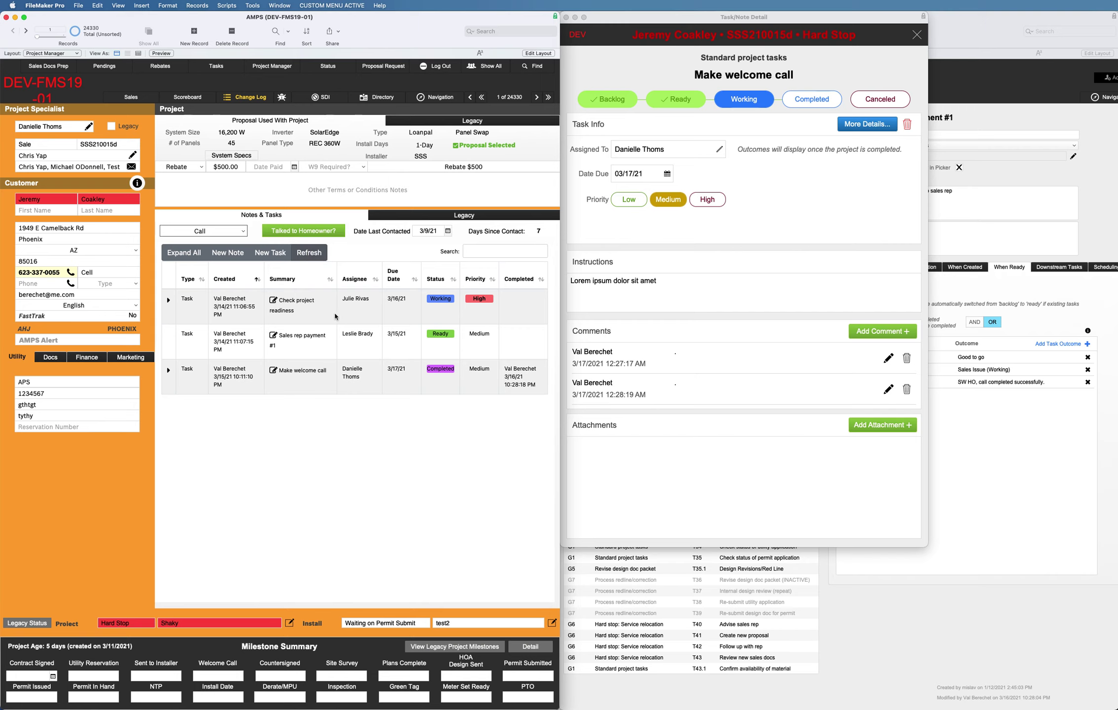
- Return the Sales rep payment #1 task to the Backlog status and refresh the task list
left_click(541, 342)
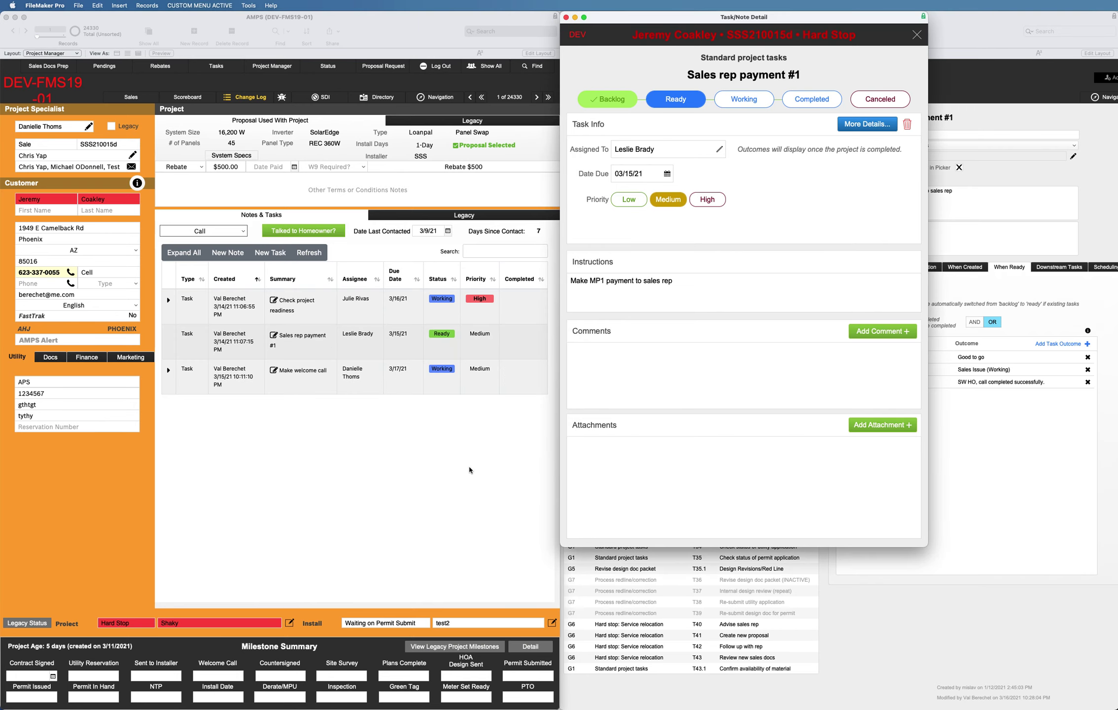
left_click(476, 451)
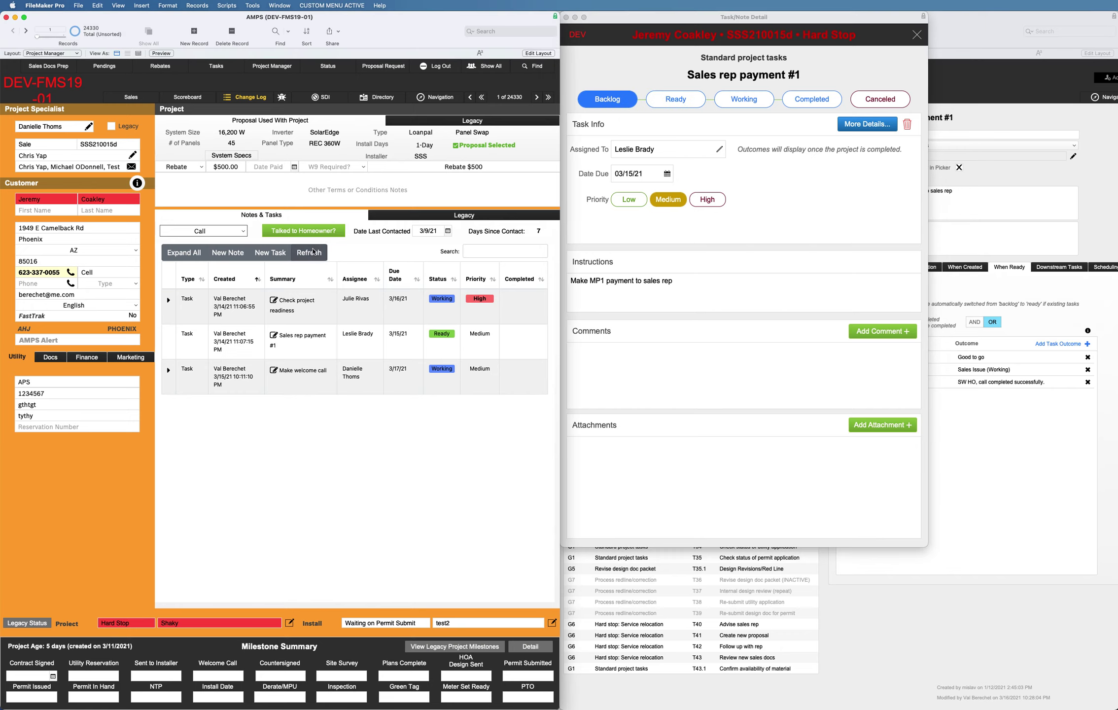
left_click(313, 252)
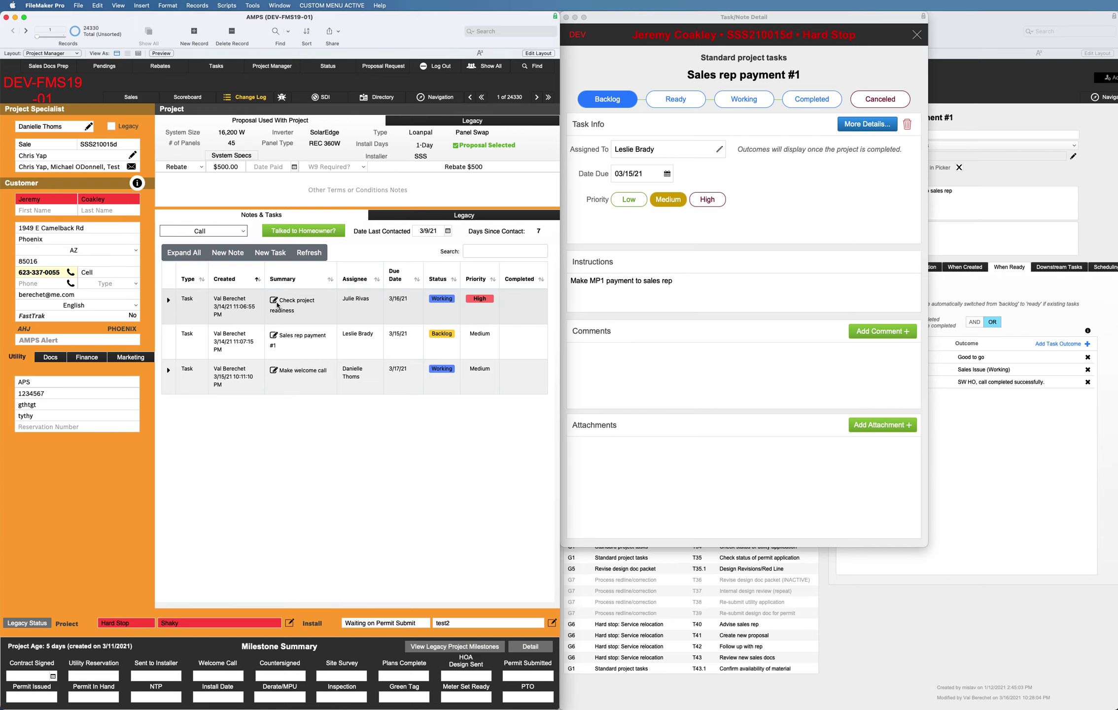
- Complete the Check project readiness task with only the outcome "Good to go" and the comment ".", and refresh the task list
left_click(274, 301)
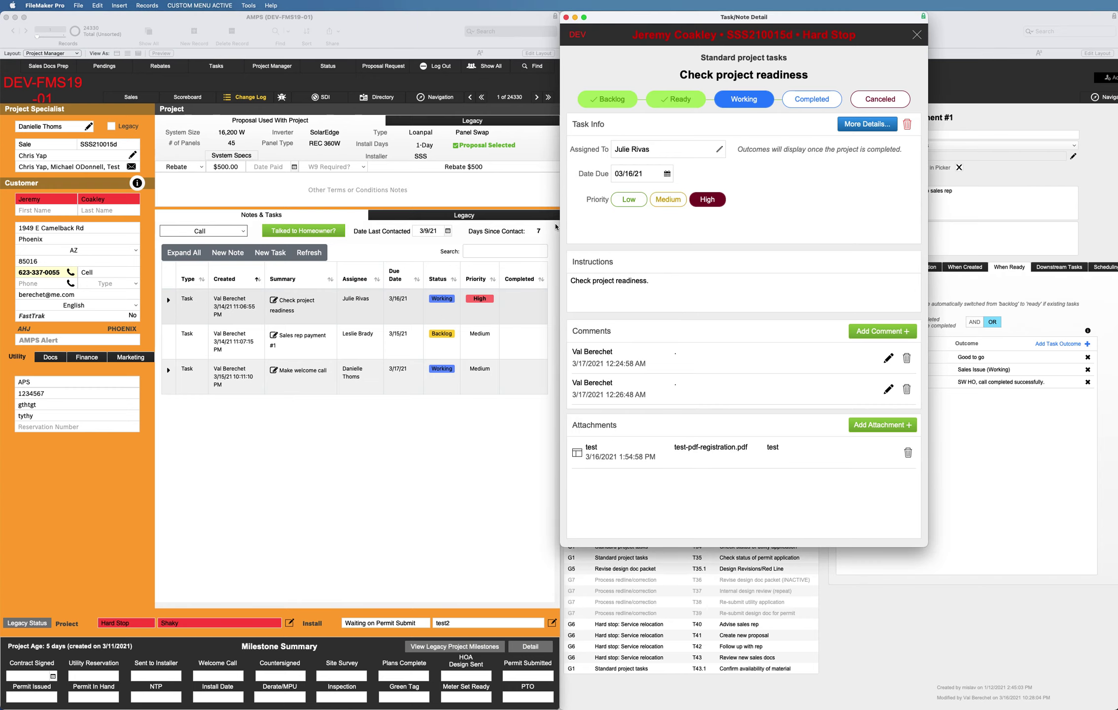
mouse_move(791, 19)
left_mouse_down()
mouse_move(658, 14)
mouse_move(1117, 38)
mouse_move(1085, 49)
mouse_move(674, 42)
mouse_move(674, 18)
mouse_move(803, 9)
left_mouse_up()
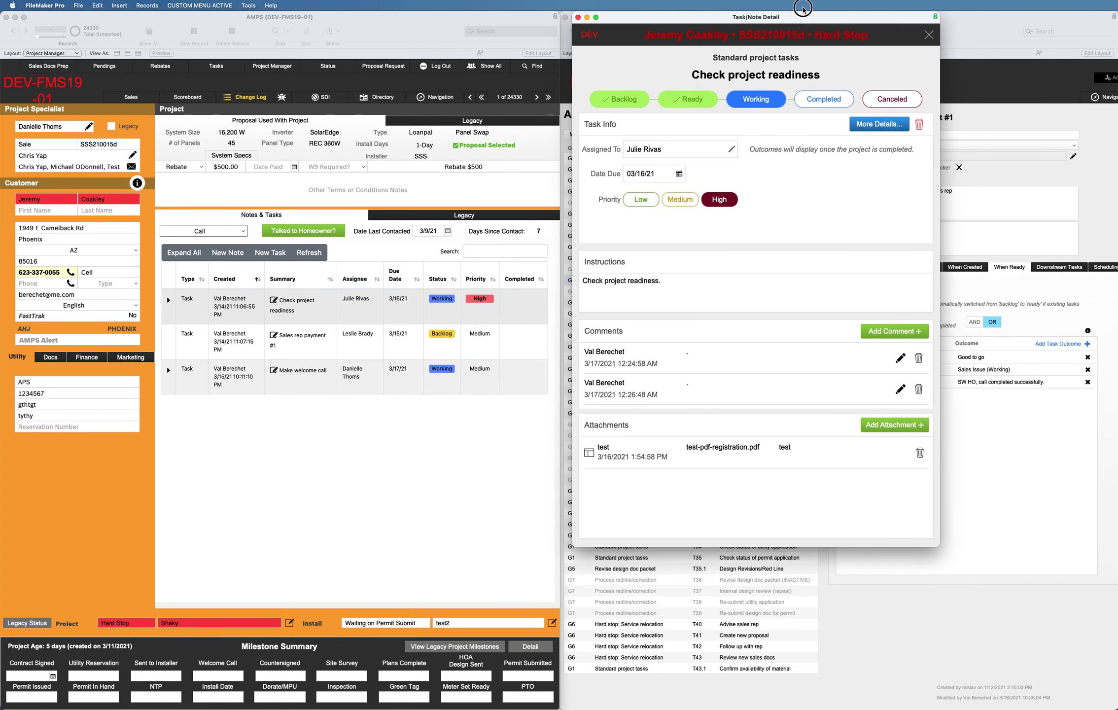
left_click(822, 106)
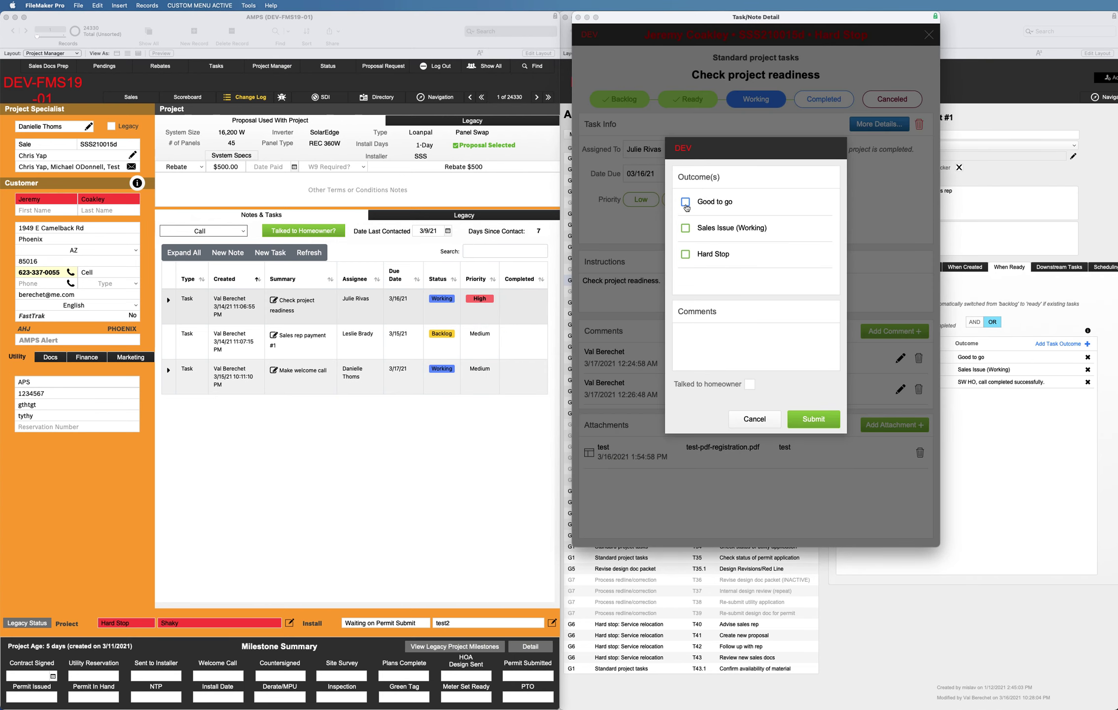
left_click(705, 343)
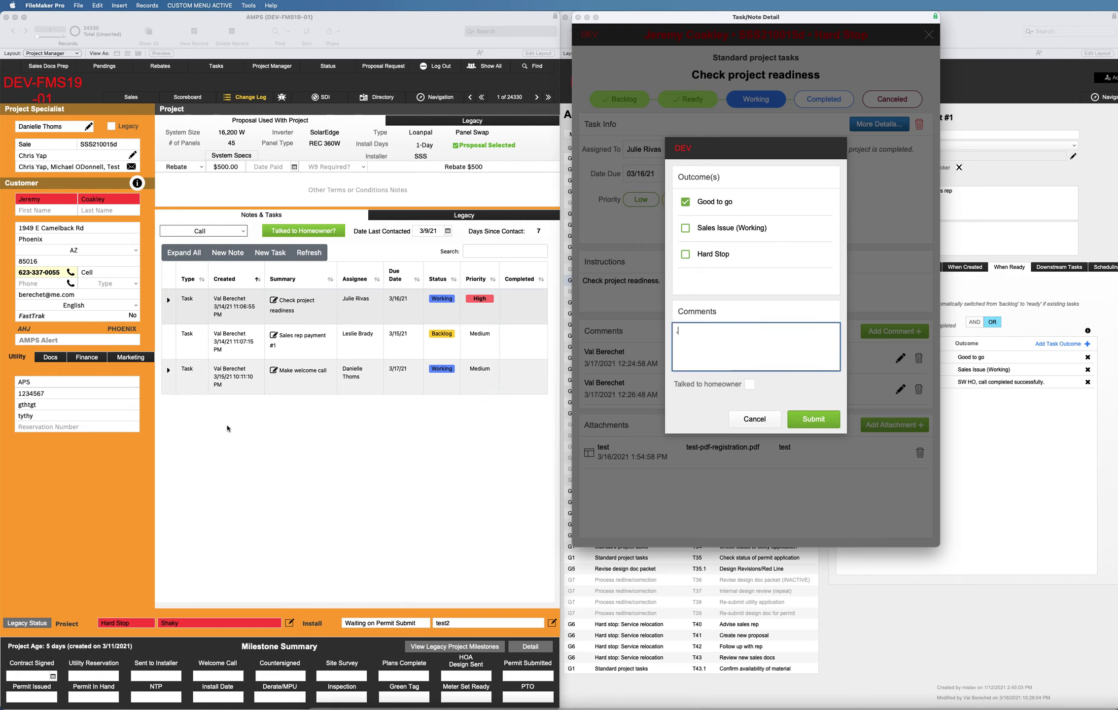
type(".")
key("Return")
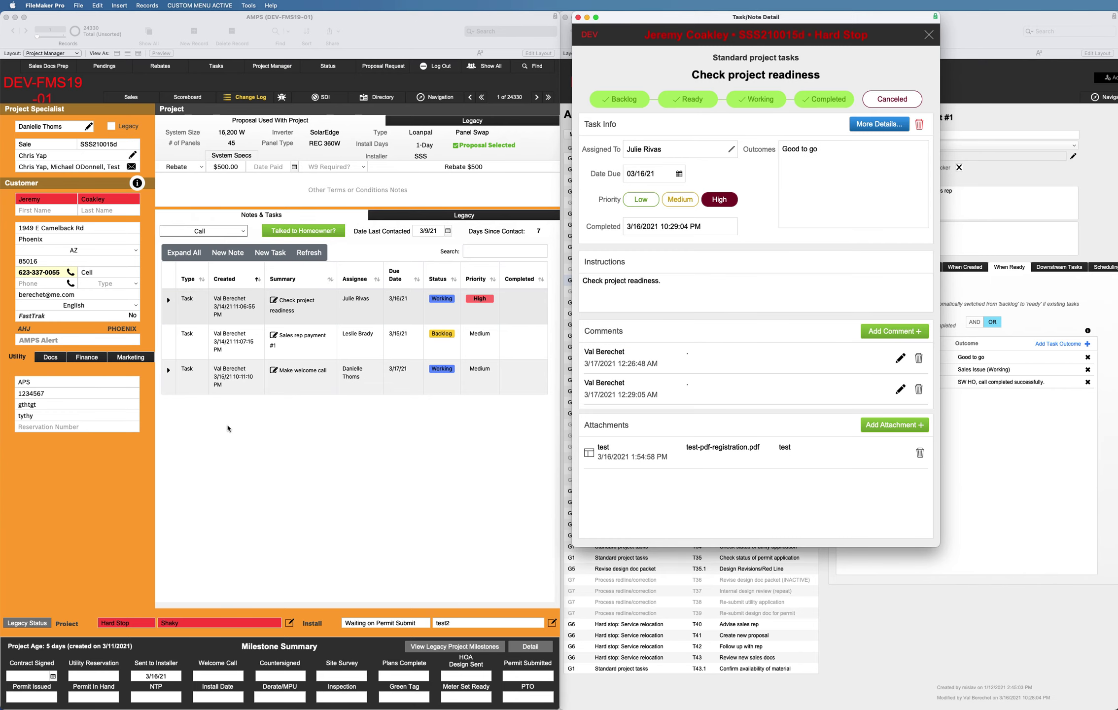
left_click(310, 454)
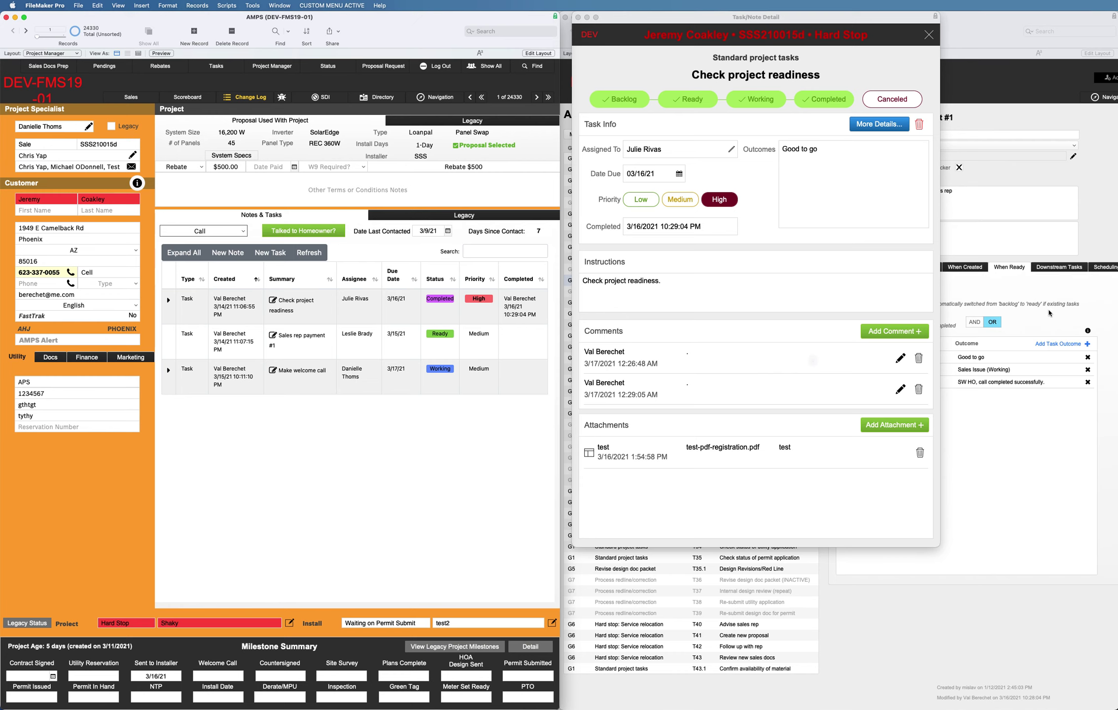
- Set the When Ready rule of the Sales rep payment #1 task option to AND
left_click(1052, 294)
left_click(977, 322)
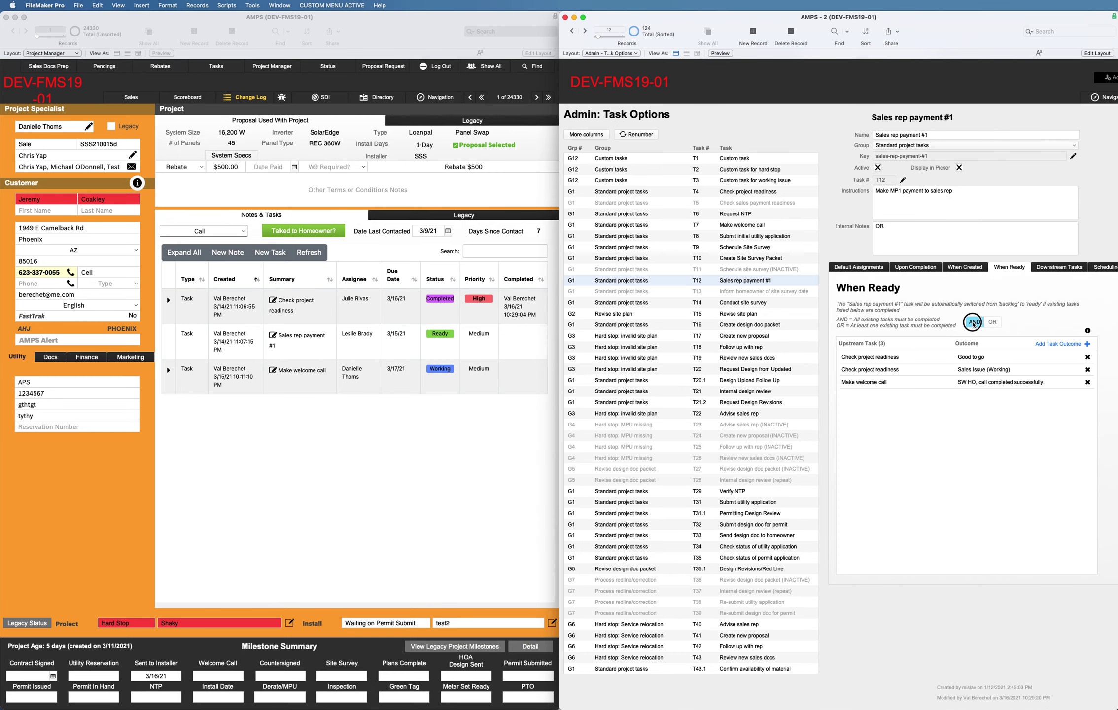
left_click(487, 436)
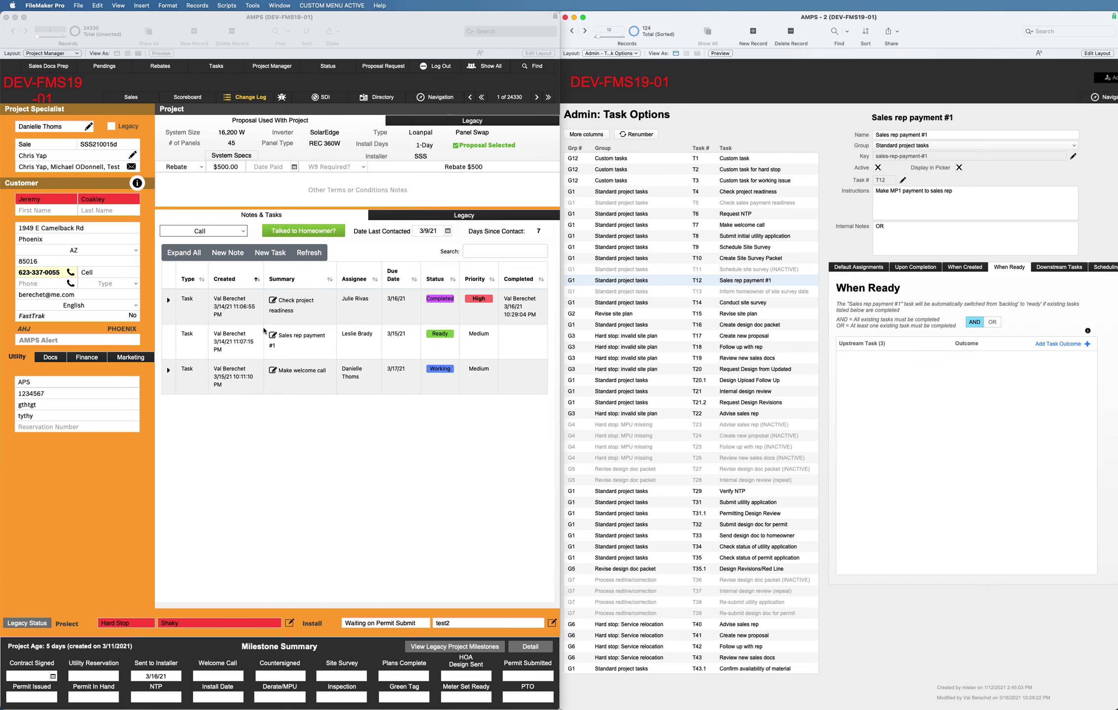
- Return the Sales rep payment #1 task to Backlog and the Check project readiness task to Working, refreshing the task list
left_click(297, 341)
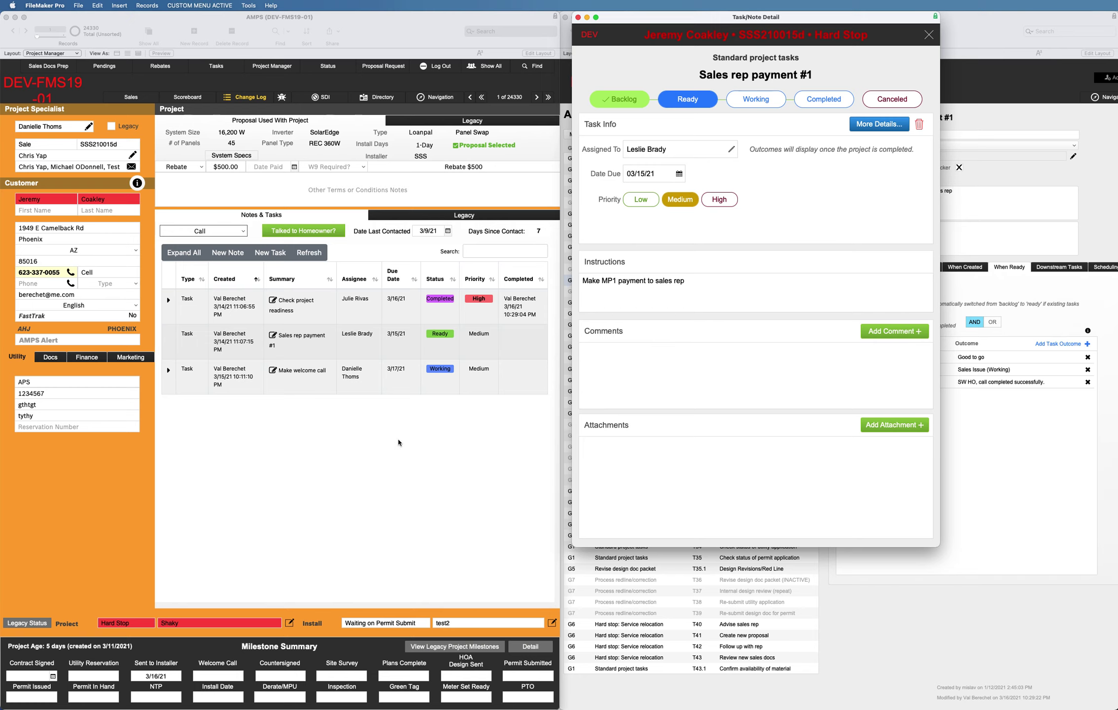
left_click(276, 301)
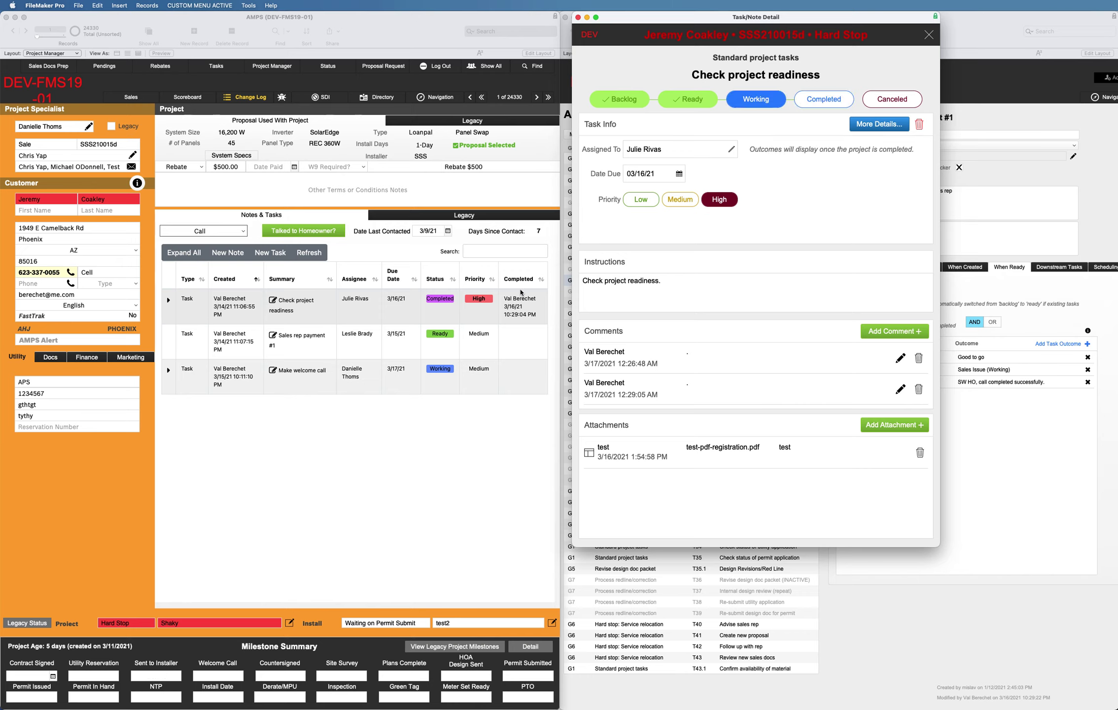
left_click(367, 468)
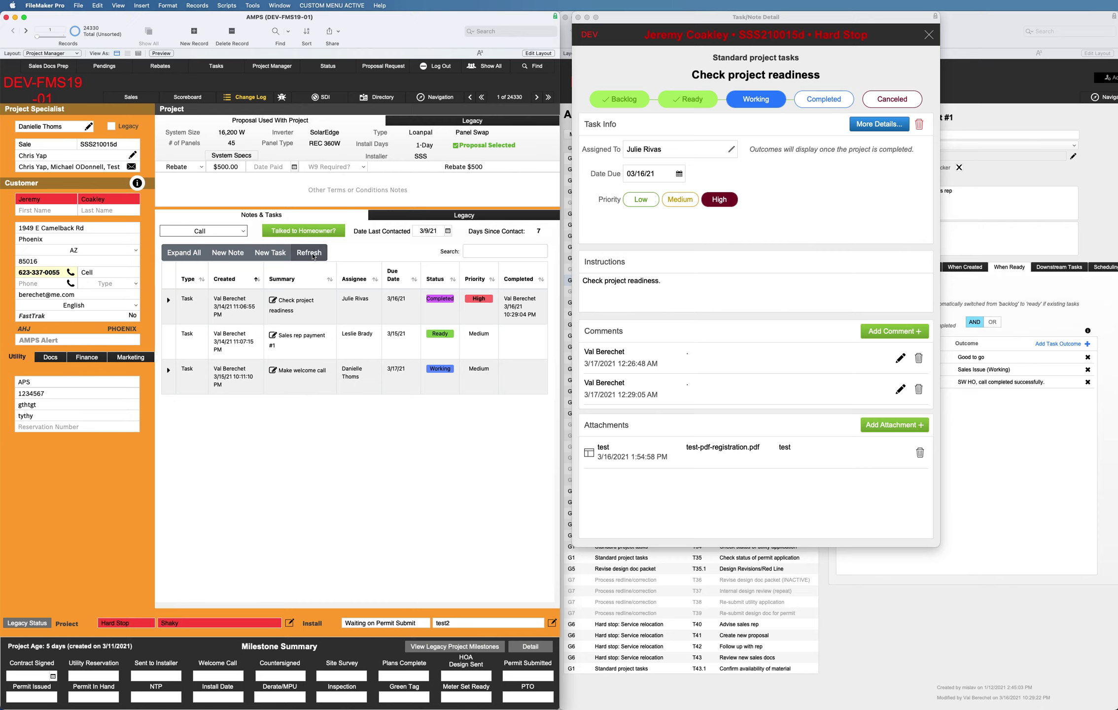
left_click(313, 255)
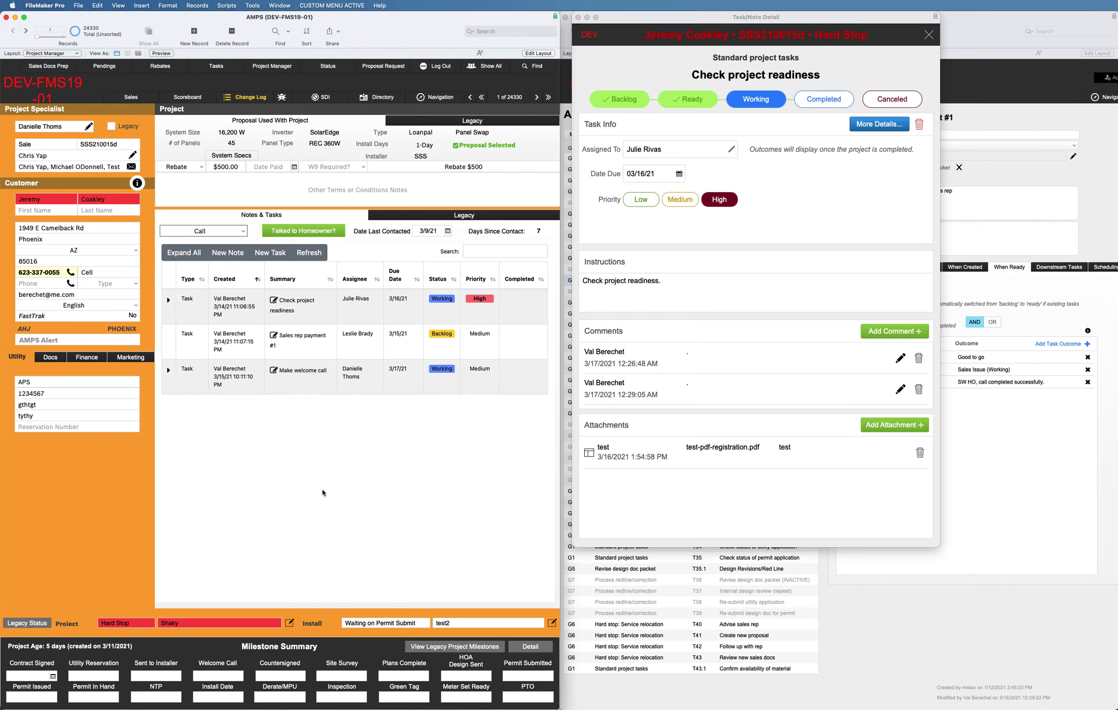
- Complete the Check project readiness task with the outcomes "Good to go" and "Sales Issue (Working)" and the comment ".", and refresh the task list
left_click(275, 304)
left_click(824, 99)
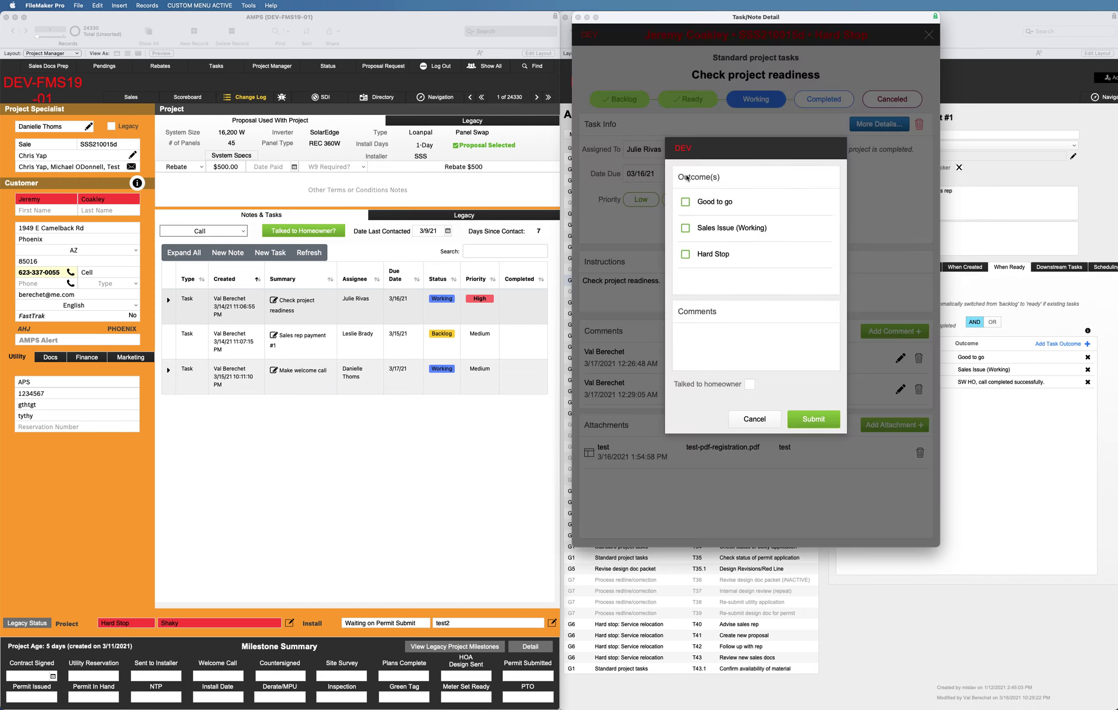
left_click(685, 201)
left_click(770, 353)
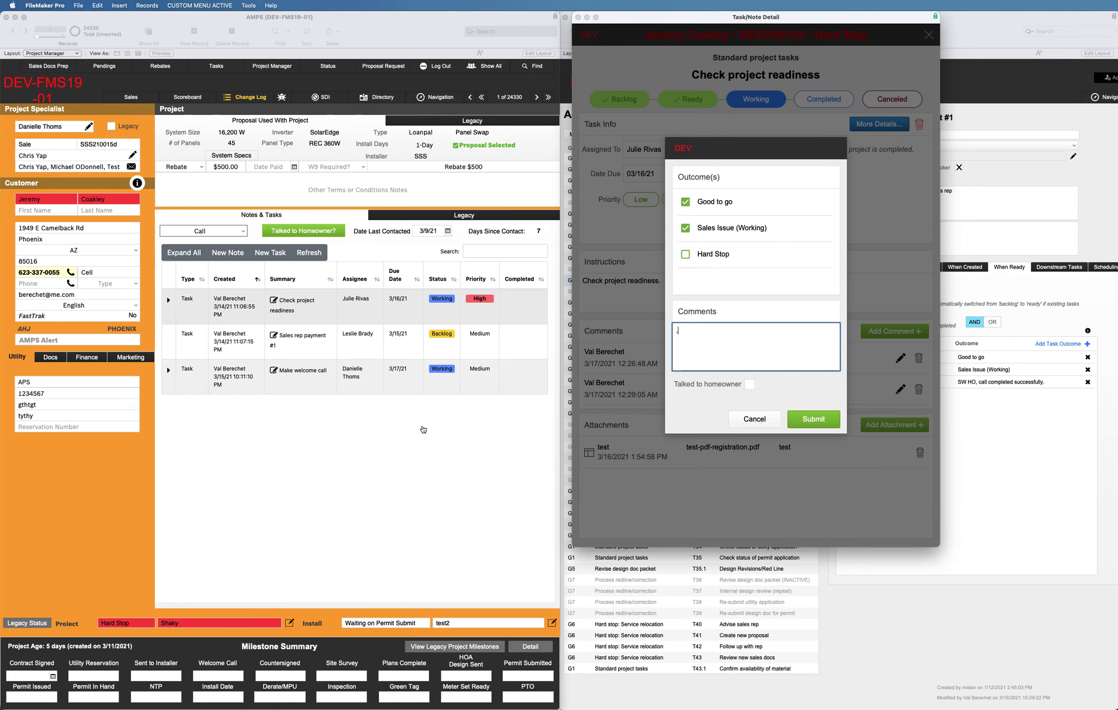
type(".")
key("Return")
key("Return")
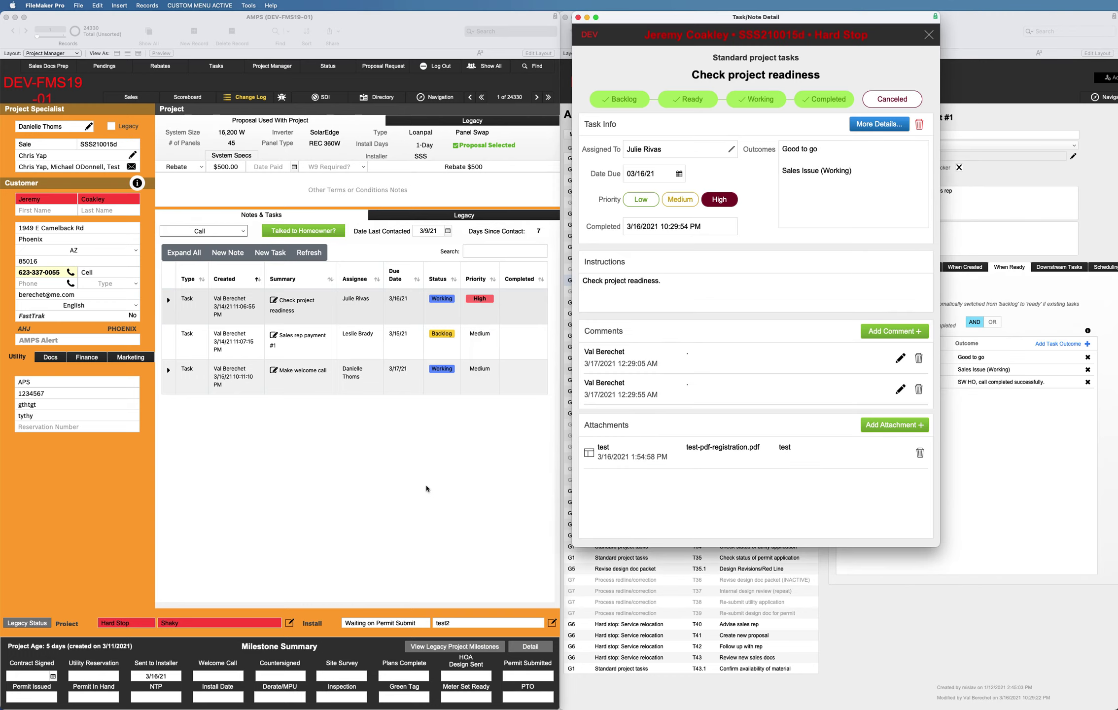
left_click(424, 495)
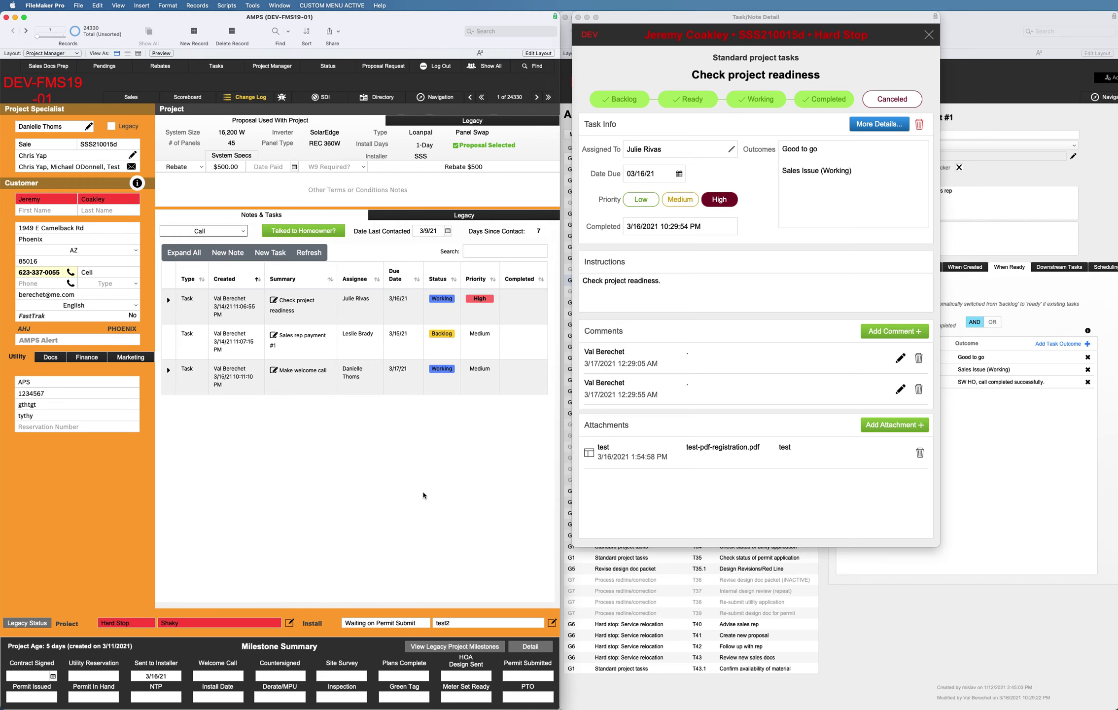
left_click(308, 252)
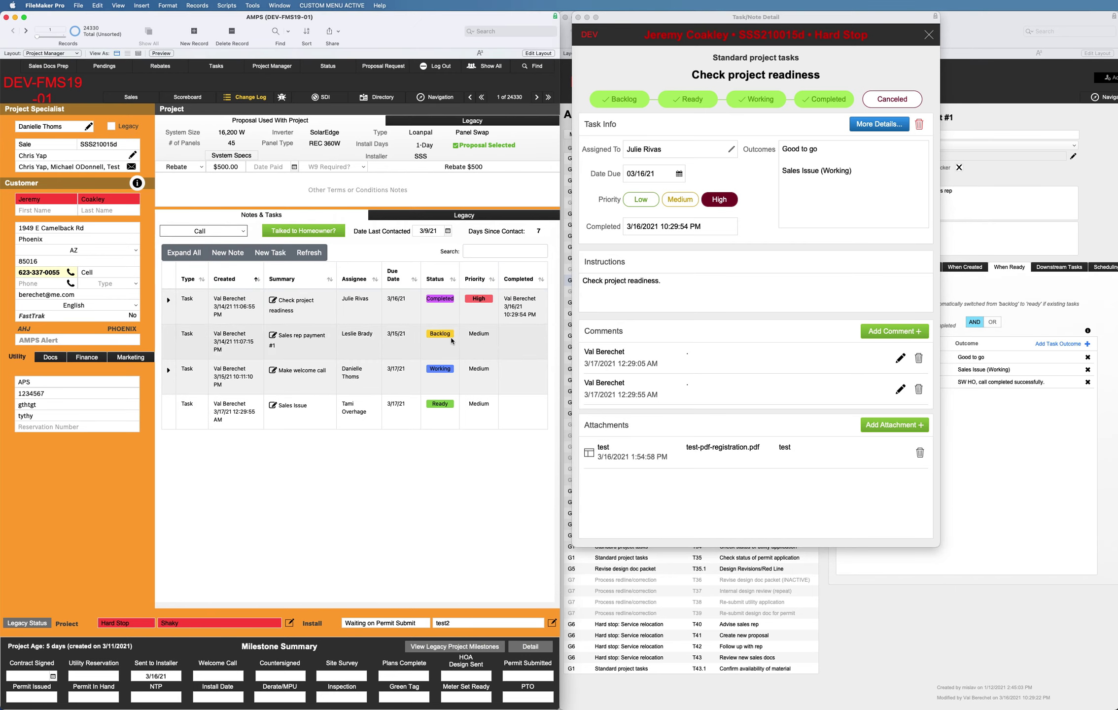
- Complete the Make welcome call task with the comment ".", and set the Sales rep payment #1 When Ready rule back to OR
left_click(300, 370)
left_click(823, 99)
left_click(929, 34)
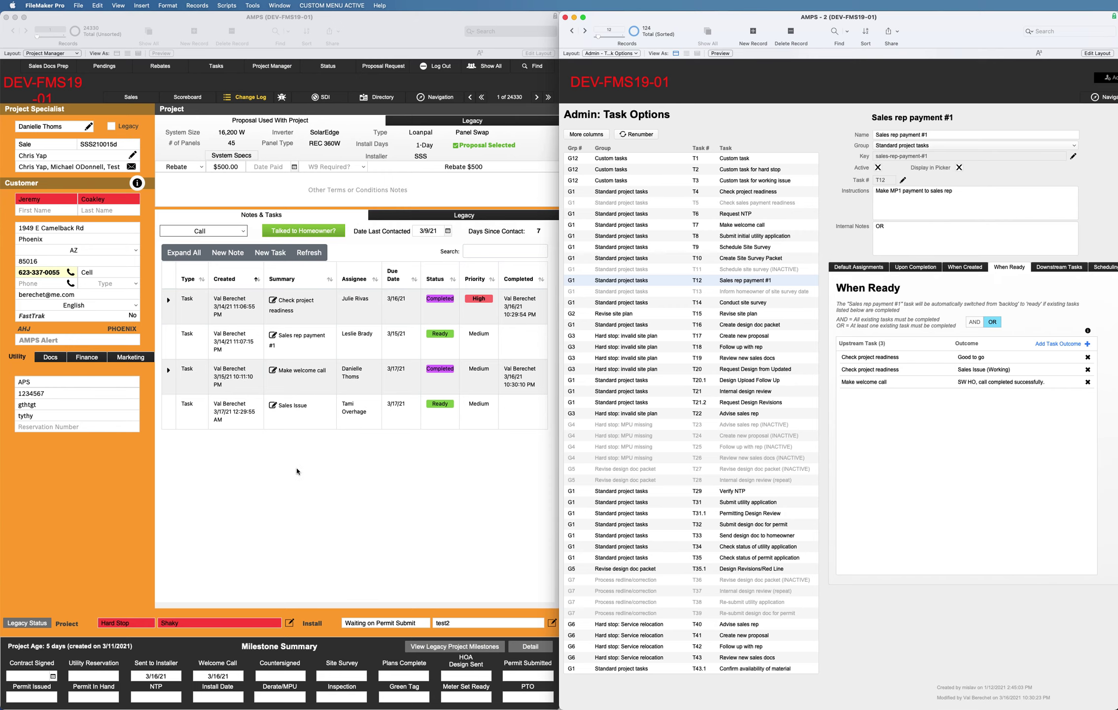
- Delete the newly created Sales Issue task from the project and refresh the task list
left_click(307, 412)
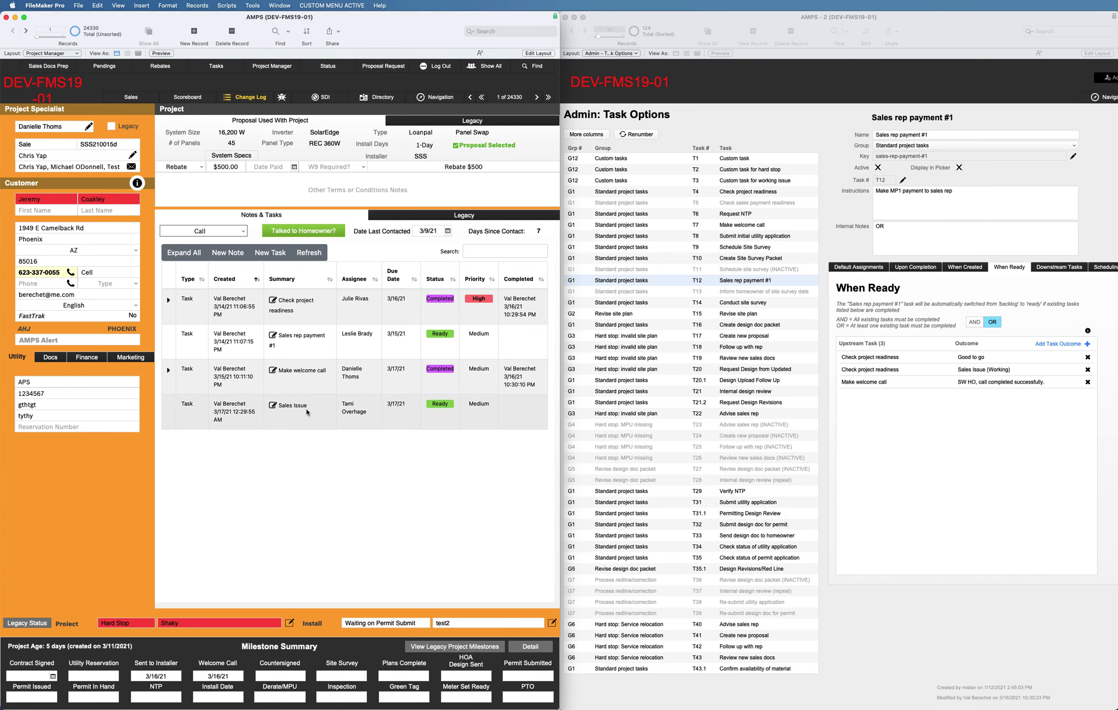
left_click(273, 406)
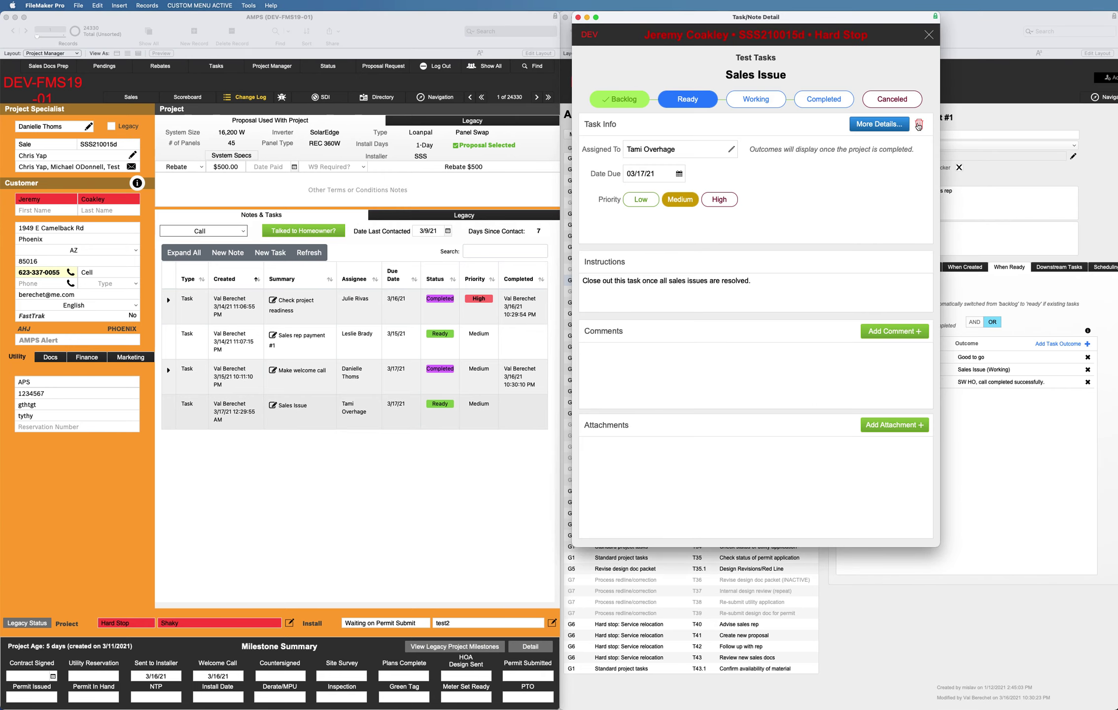
left_click(918, 126)
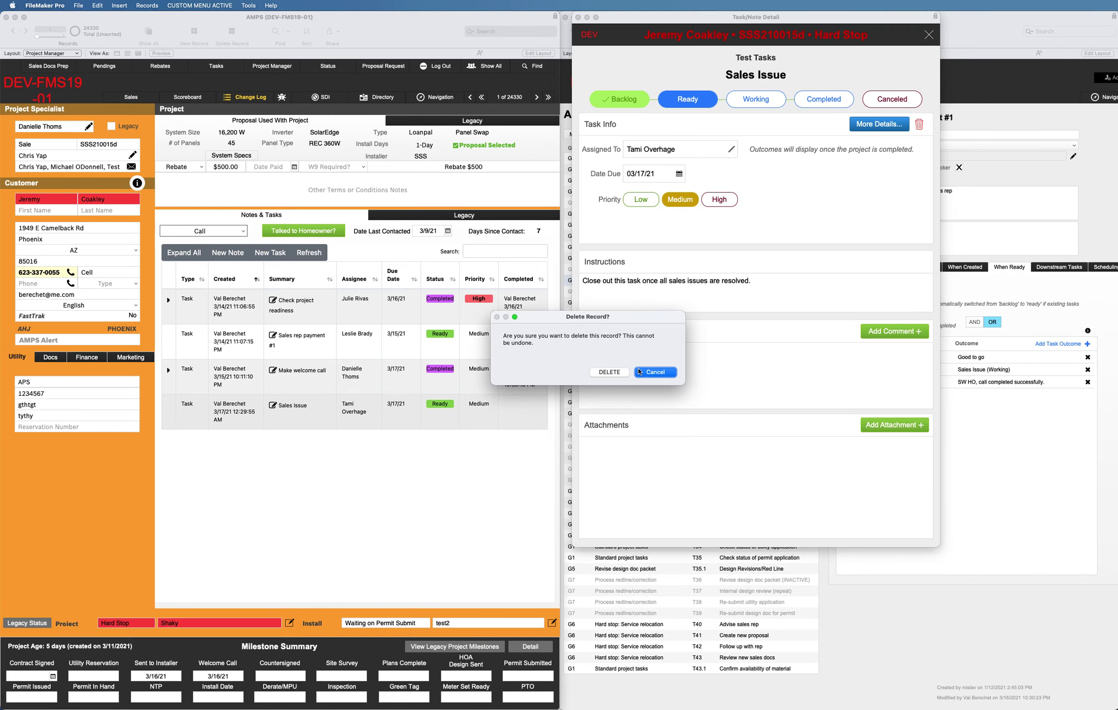
left_click(610, 372)
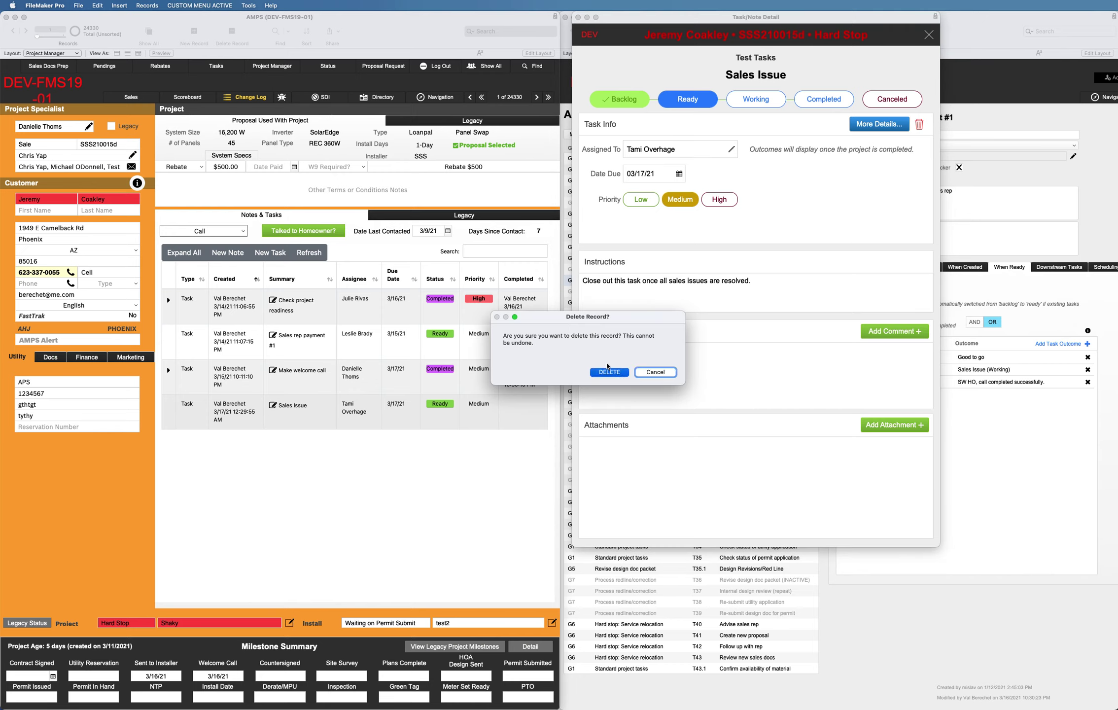
left_click(312, 253)
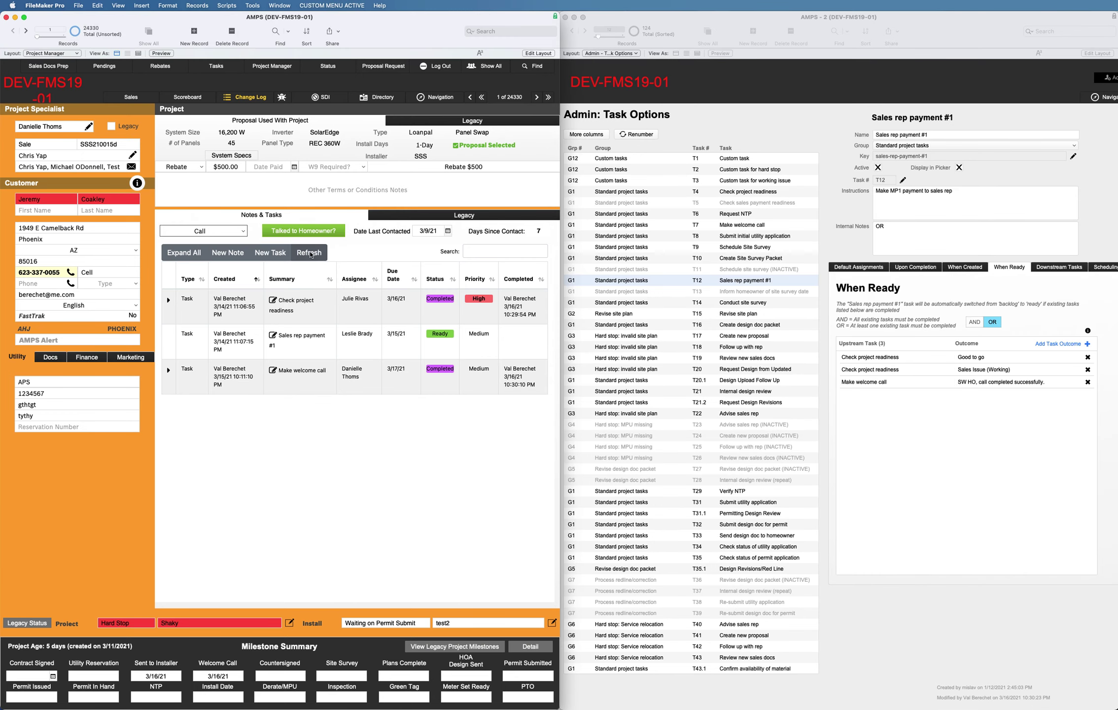
- Return the completed Make welcome call task to the Working status and refresh the task list
left_click(285, 364)
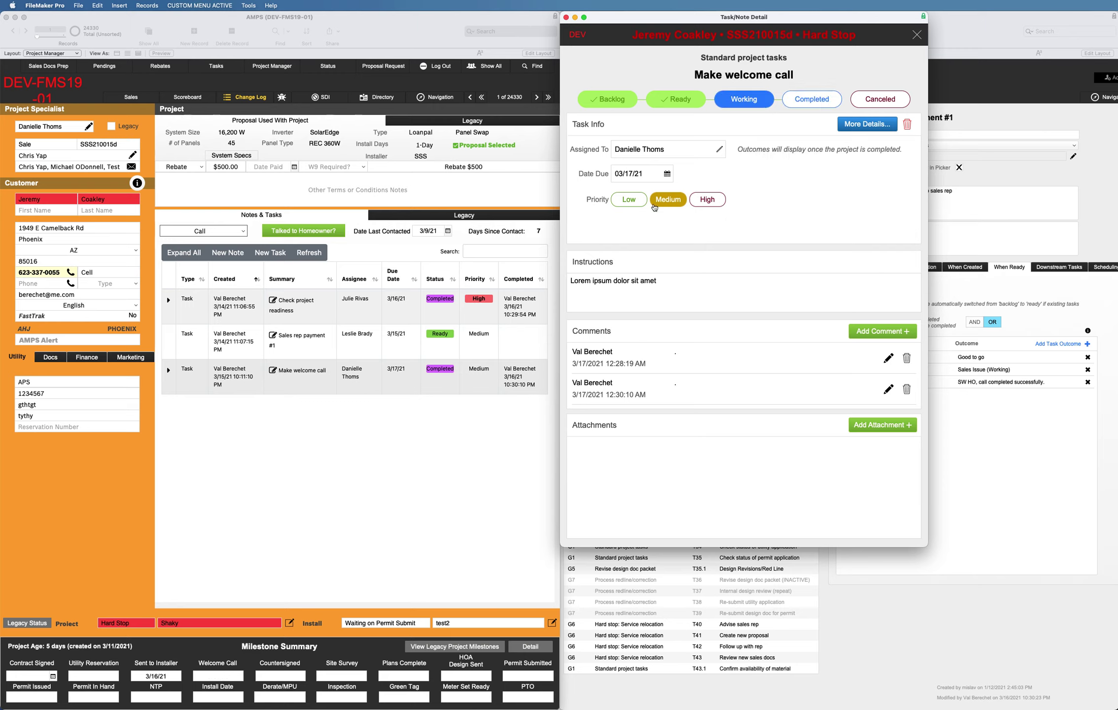
left_click(314, 252)
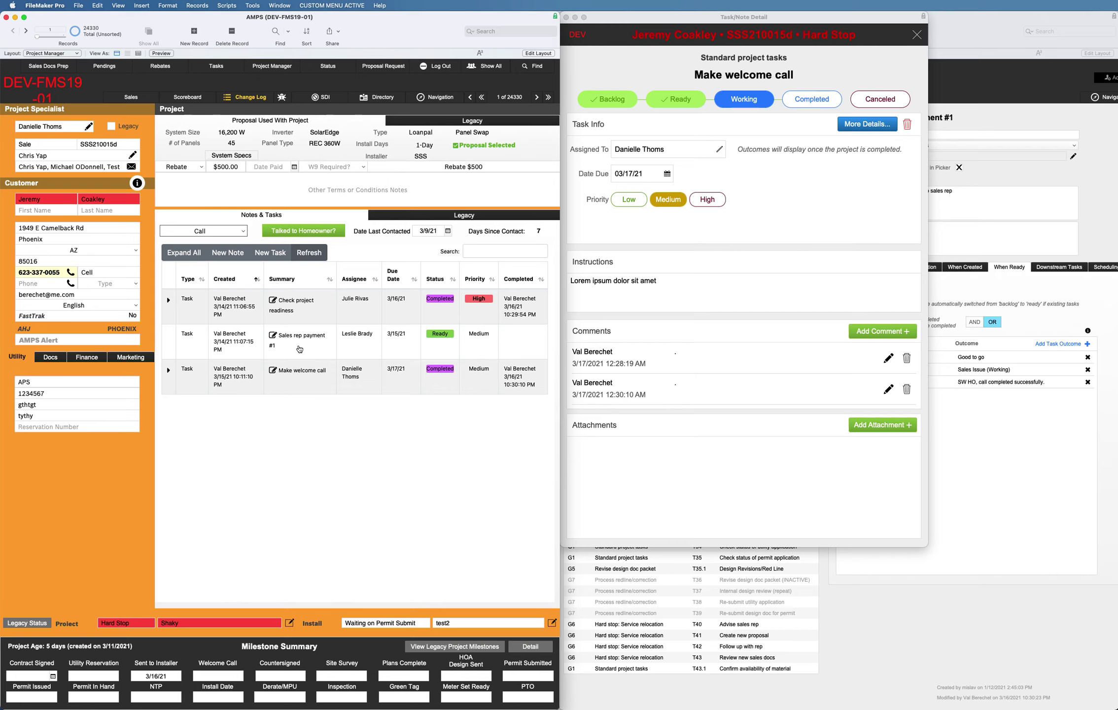
- Return the Check project readiness task to Working and the Sales rep payment #1 task to Backlog, refreshing the task list
left_click(273, 299)
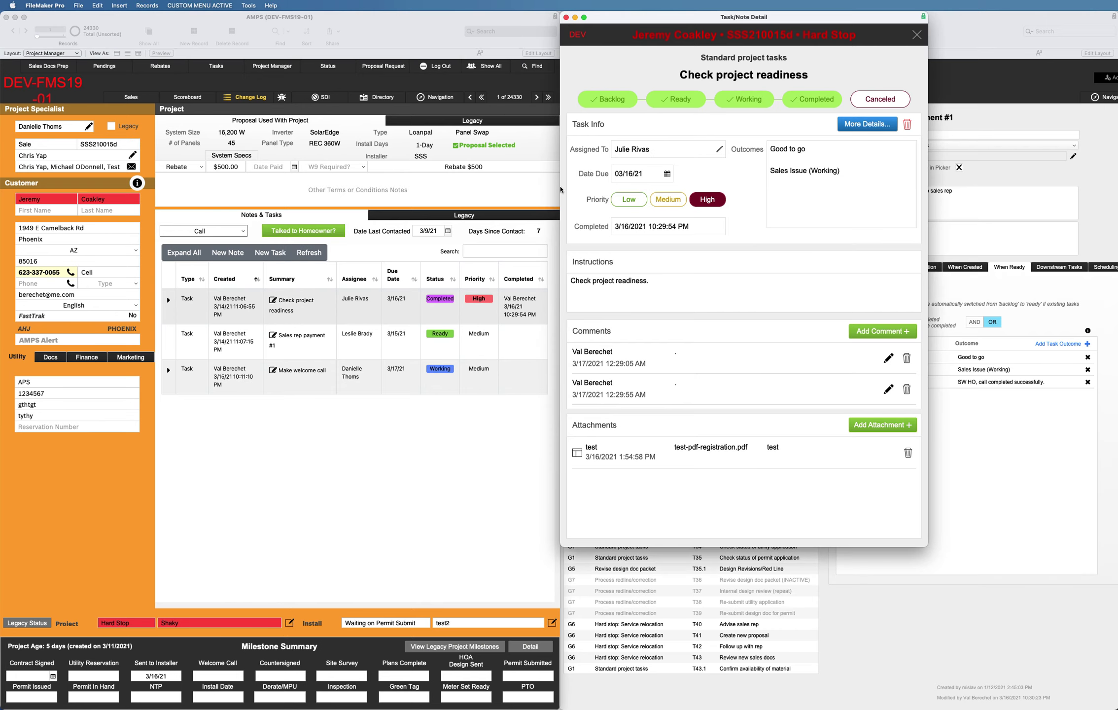
left_click(316, 257)
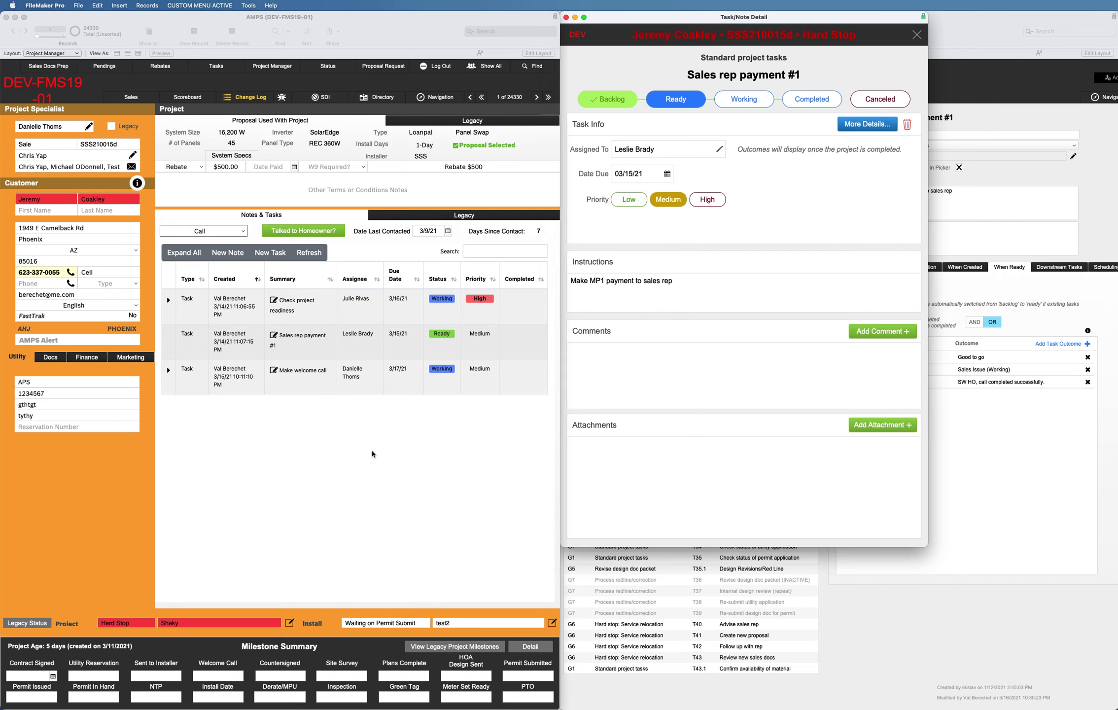
left_click(320, 255)
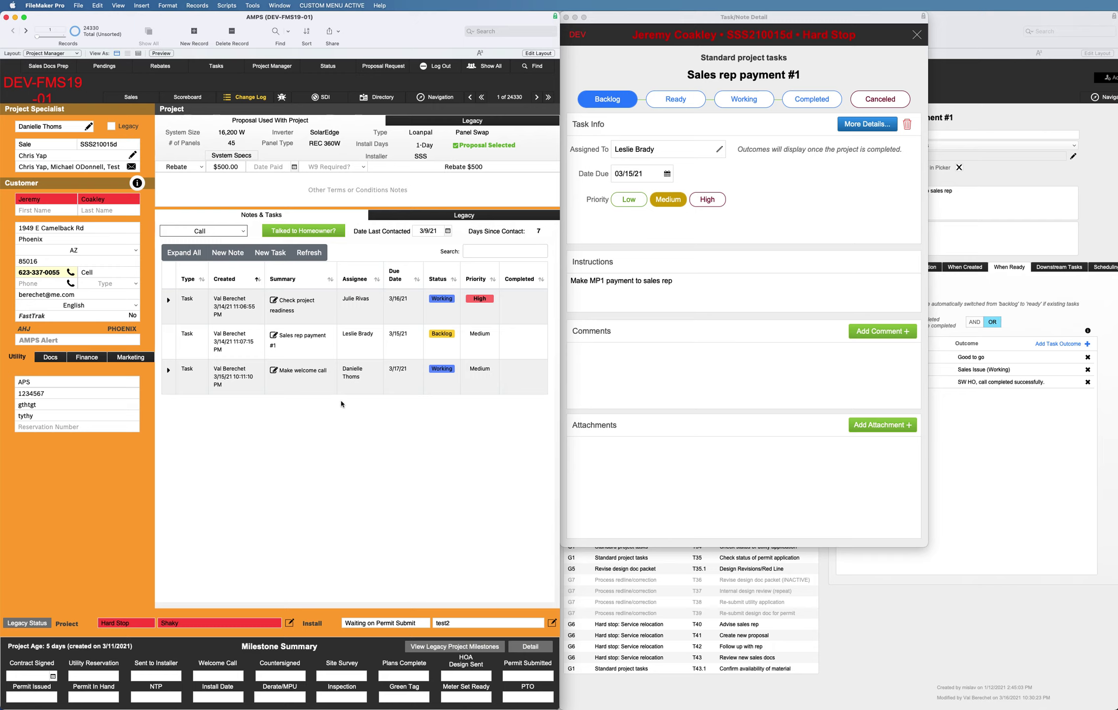
- Complete the Check project readiness task again under the OR rule, with only the outcome "Good to go" and the comment "."
left_click(273, 300)
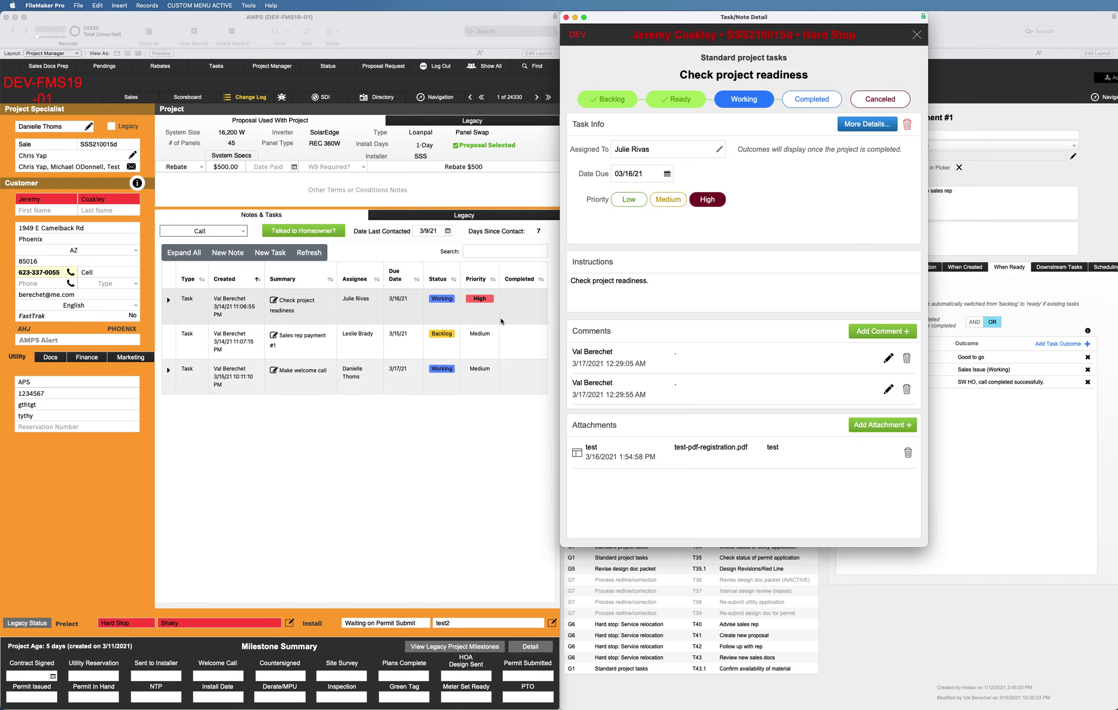
left_click(809, 101)
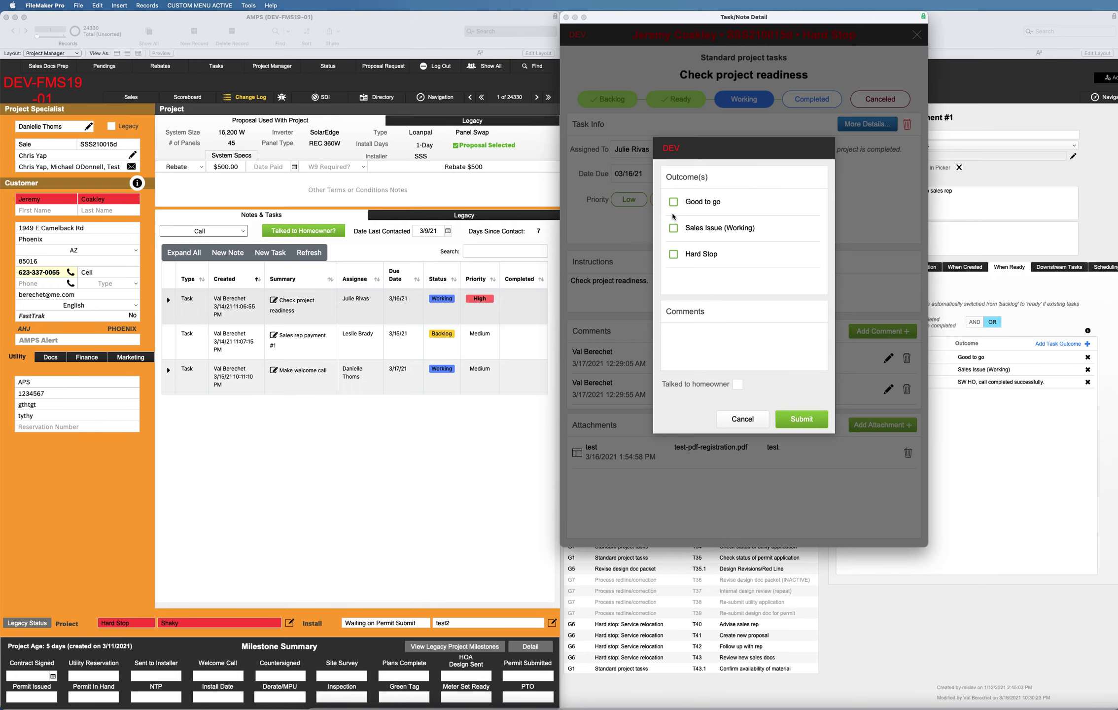
left_click(674, 202)
left_click(712, 345)
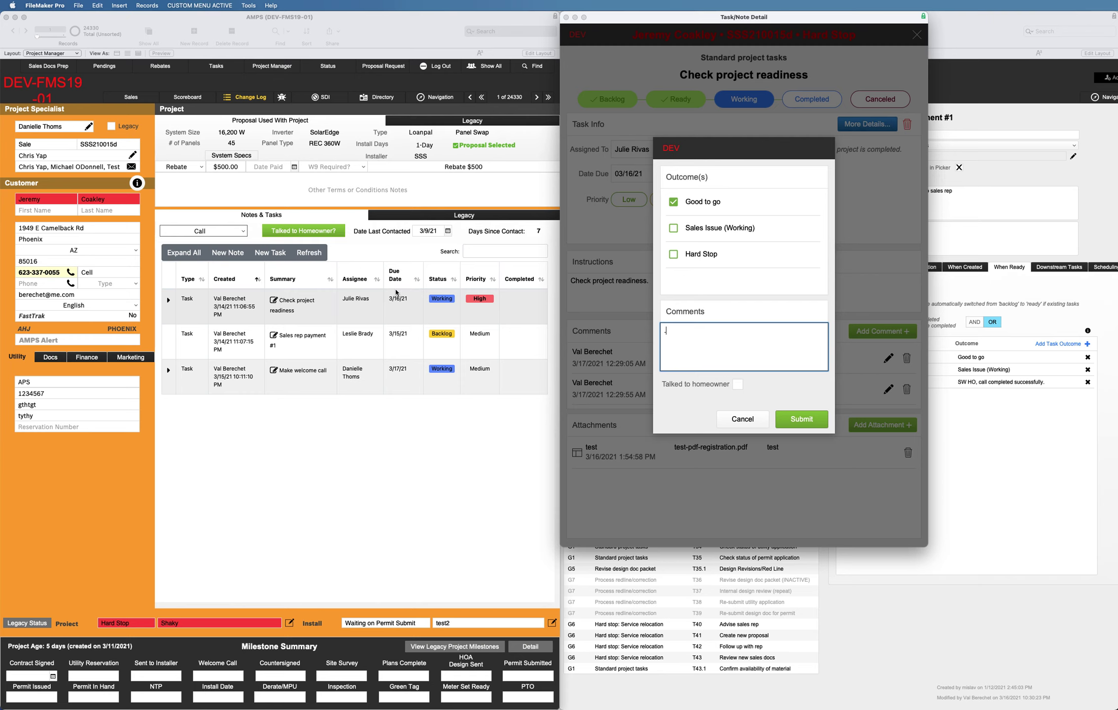
type(".")
key("Return")
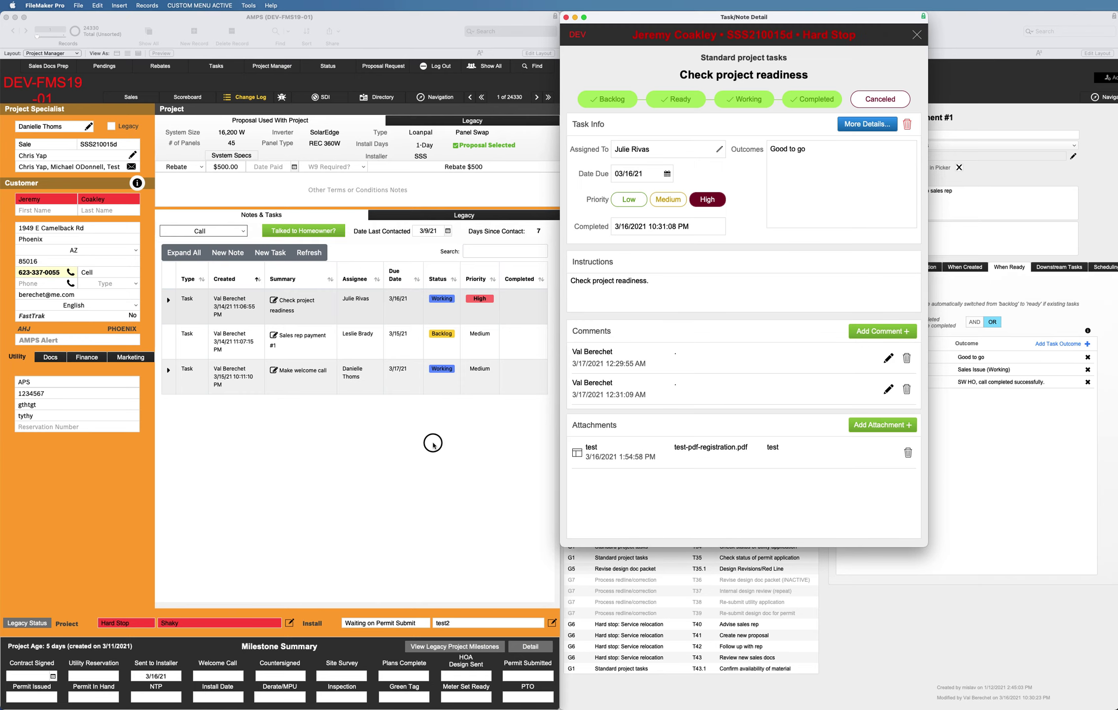